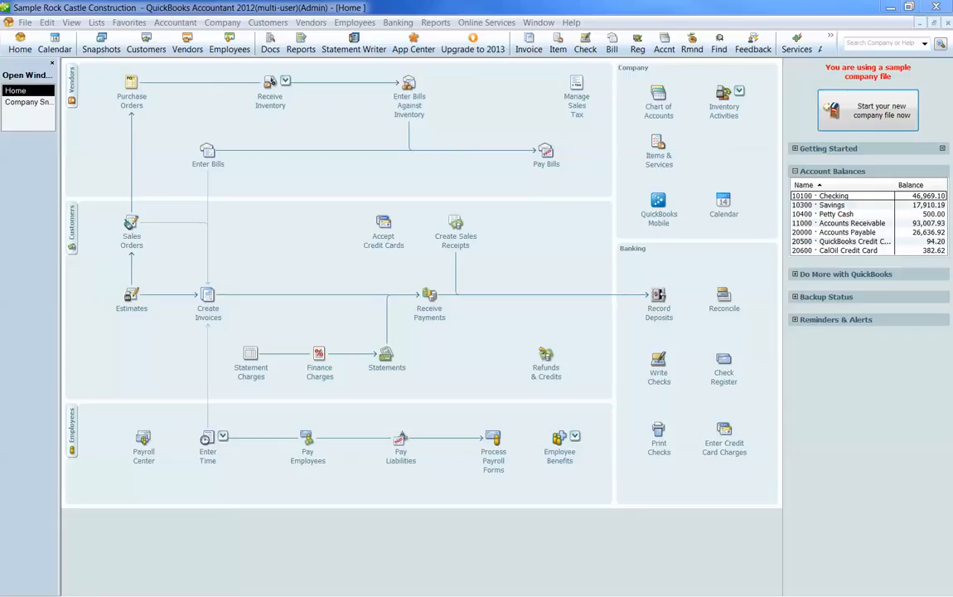
Step: Start a new account of type Other Current Liability in the chart of accounts
{"action": "left_click", "coordinate": [659, 102]}
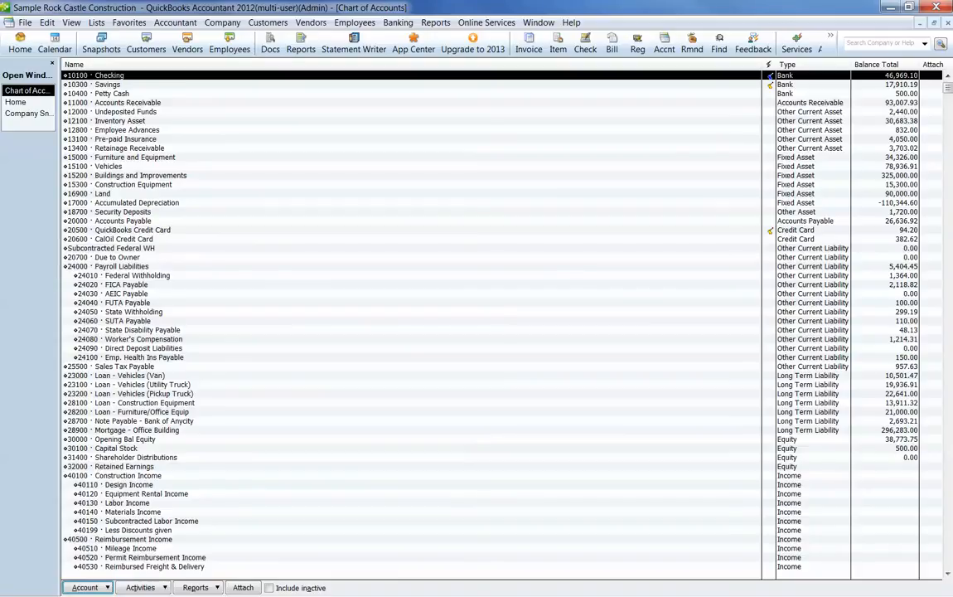
{"action": "left_click", "coordinate": [118, 257]}
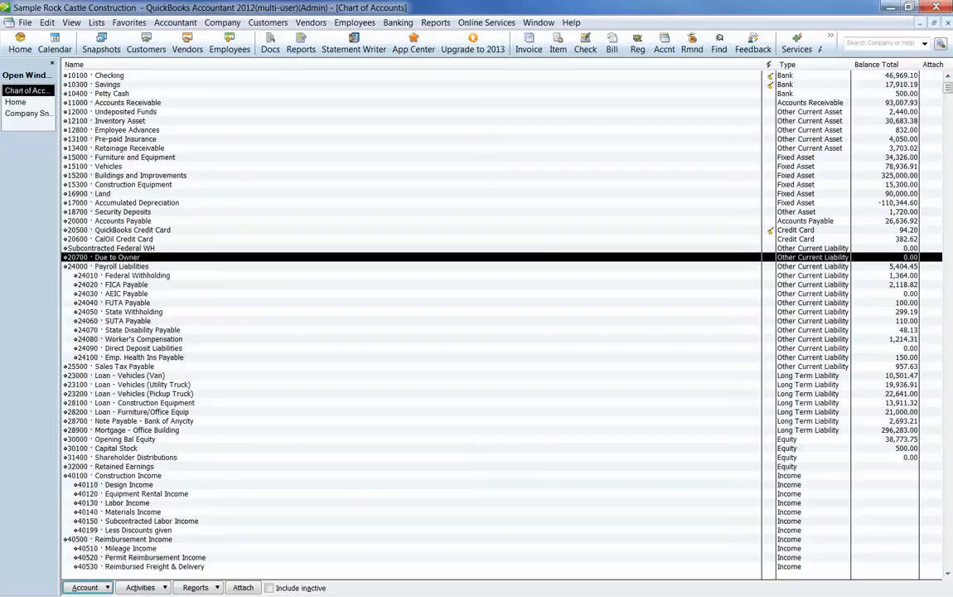
{"action": "right_click", "coordinate": [312, 286]}
{"action": "left_click", "coordinate": [342, 328]}
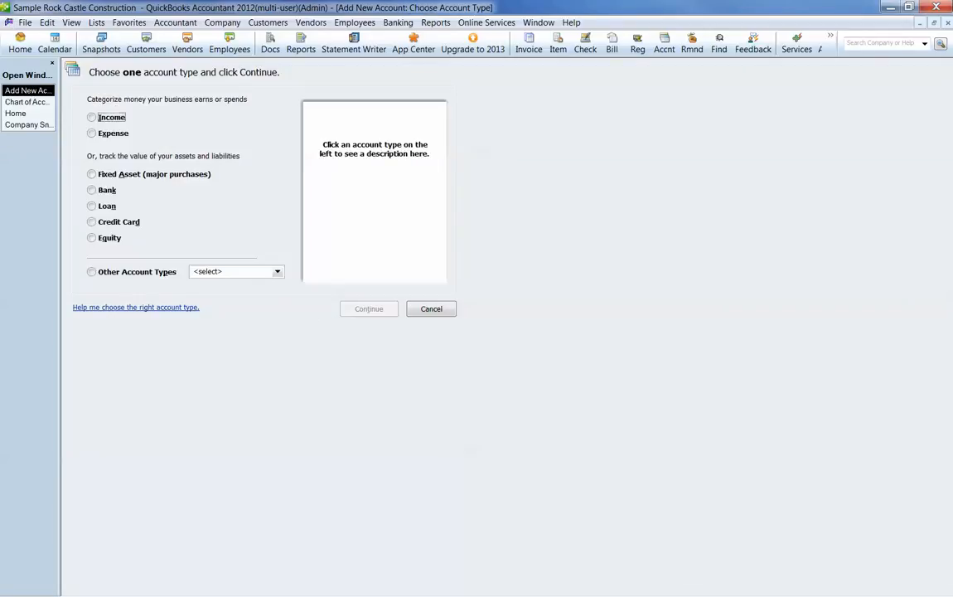
{"action": "left_click", "coordinate": [278, 272]}
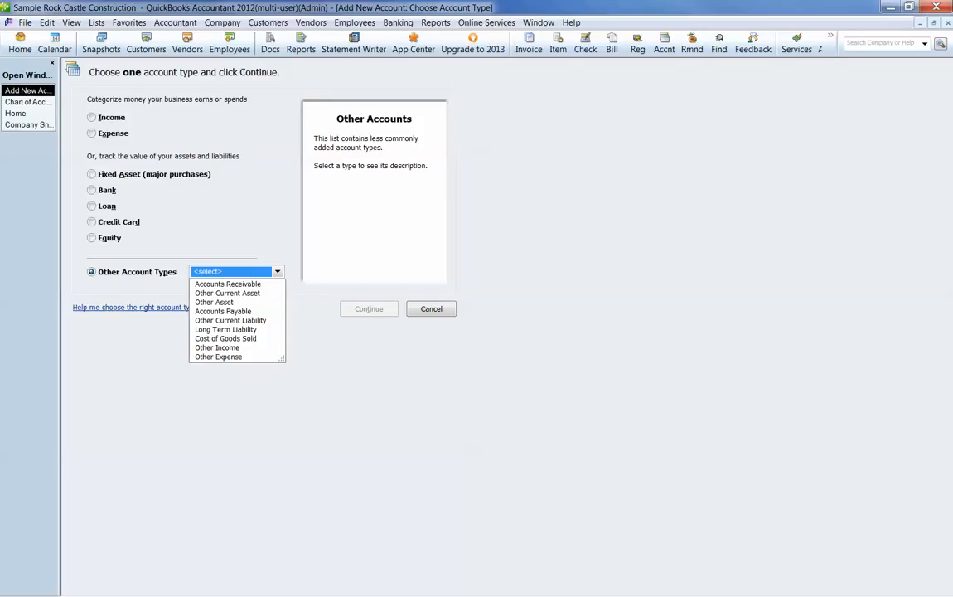
{"action": "left_click", "coordinate": [231, 320]}
{"action": "left_click", "coordinate": [369, 308]}
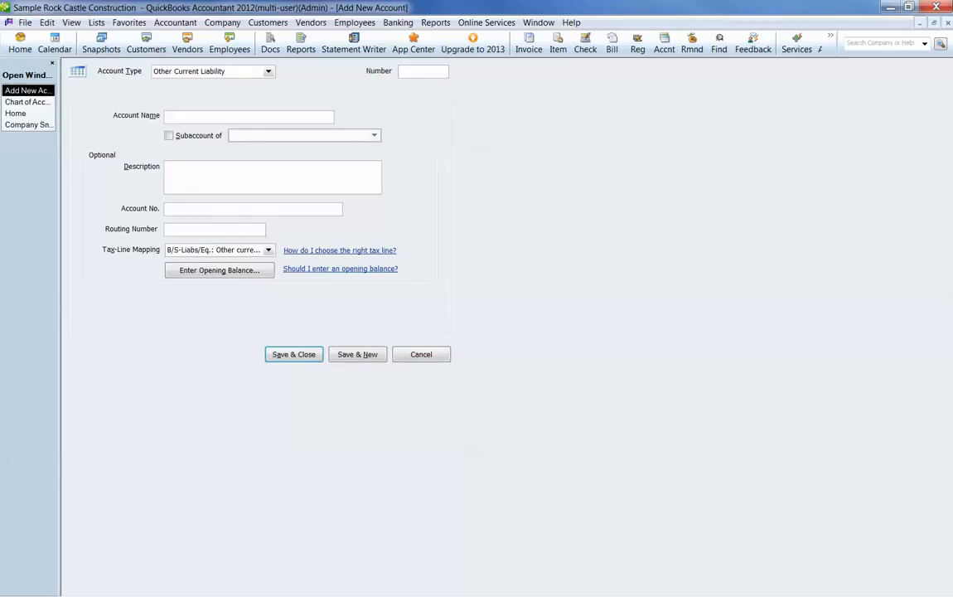
Step: Name the new account Customer Deposits, save it and check its place in the chart of accounts
{"action": "type", "text": "Customer Deposits"}
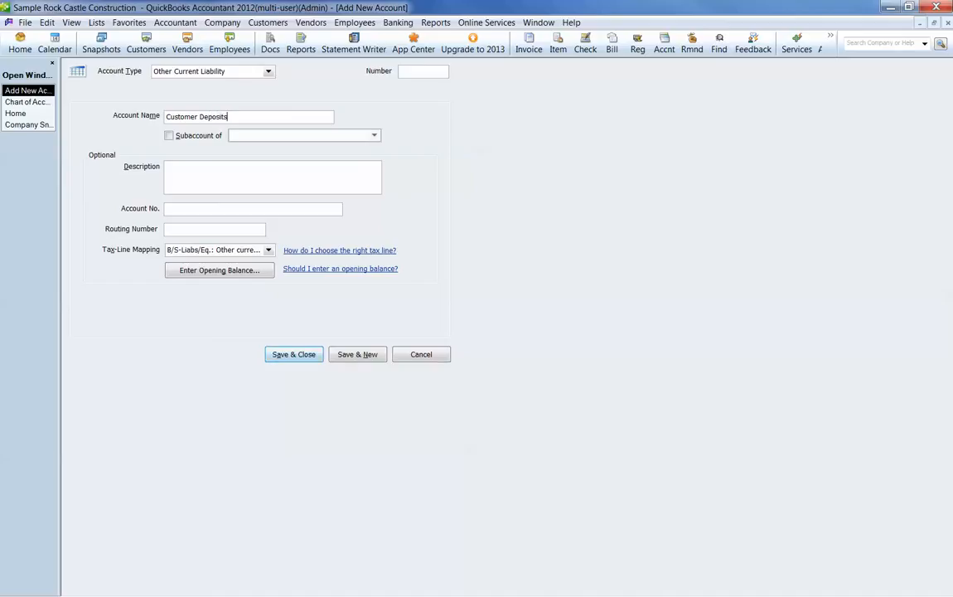
{"action": "key", "text": "Return"}
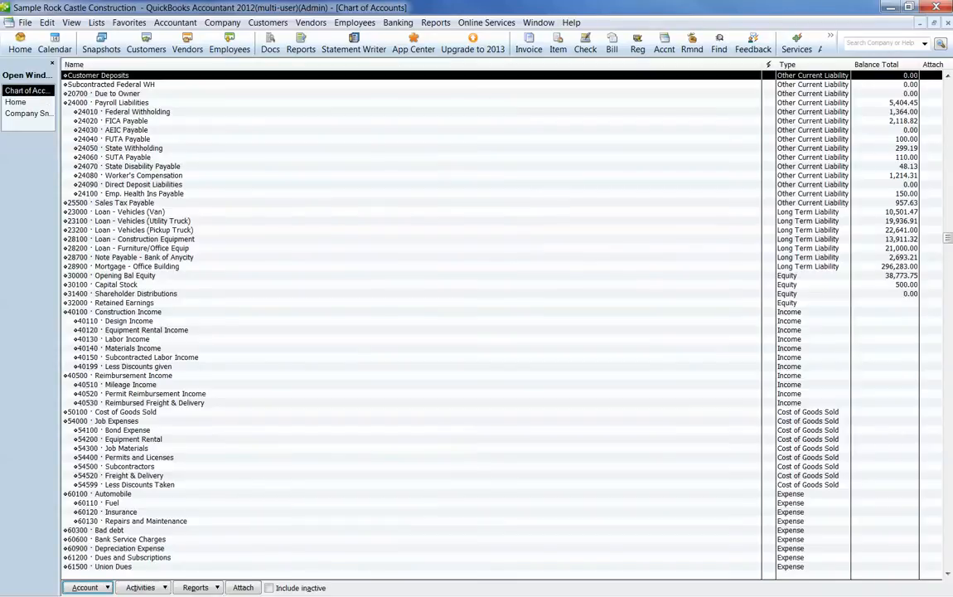
{"action": "scroll", "coordinate": [501, 323], "scroll_direction": "up", "scroll_amount": 4}
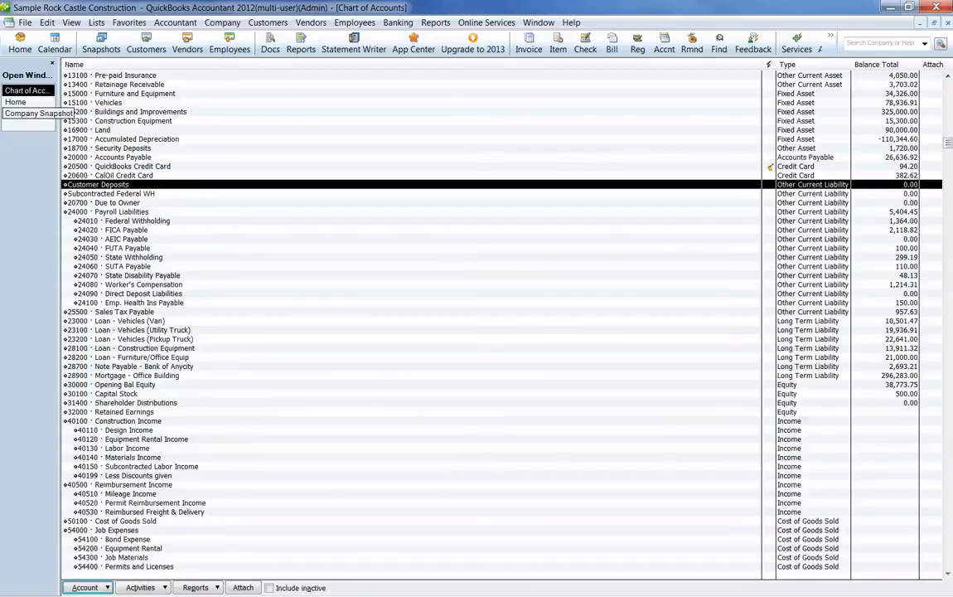
Step: Start a new item in the item list and dismiss the new-feature message for good
{"action": "left_click", "coordinate": [16, 102]}
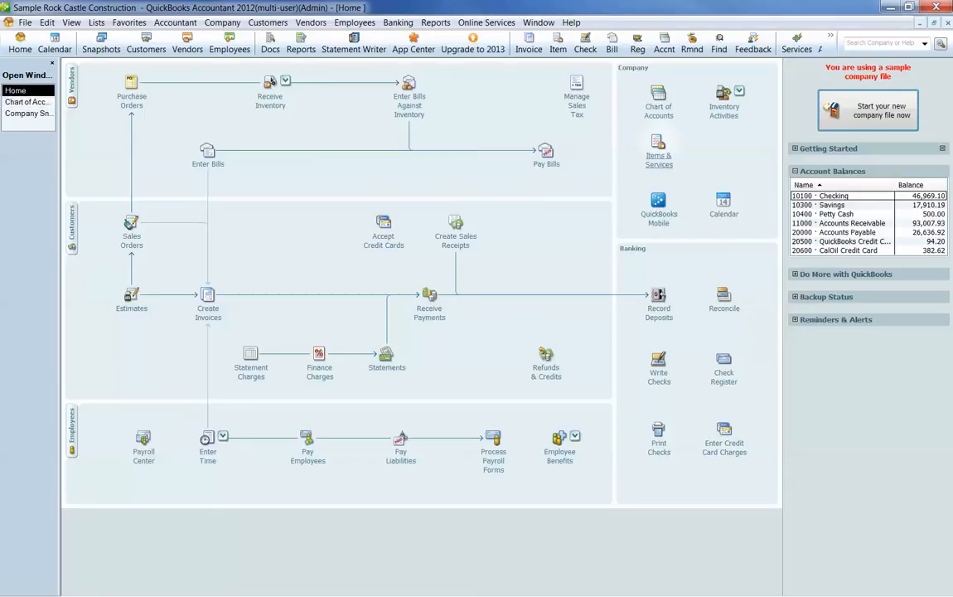
{"action": "left_click", "coordinate": [659, 151]}
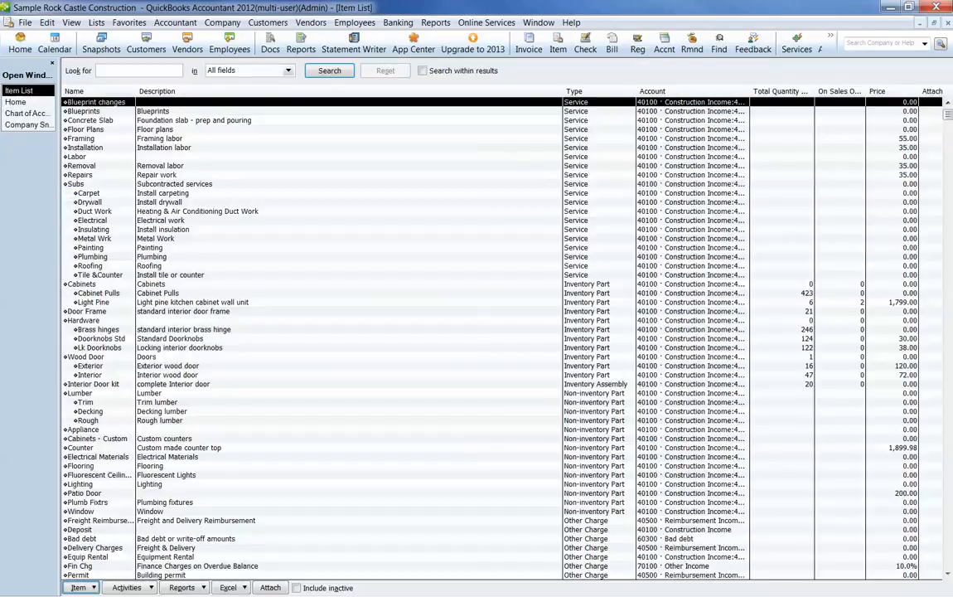
{"action": "right_click", "coordinate": [388, 283]}
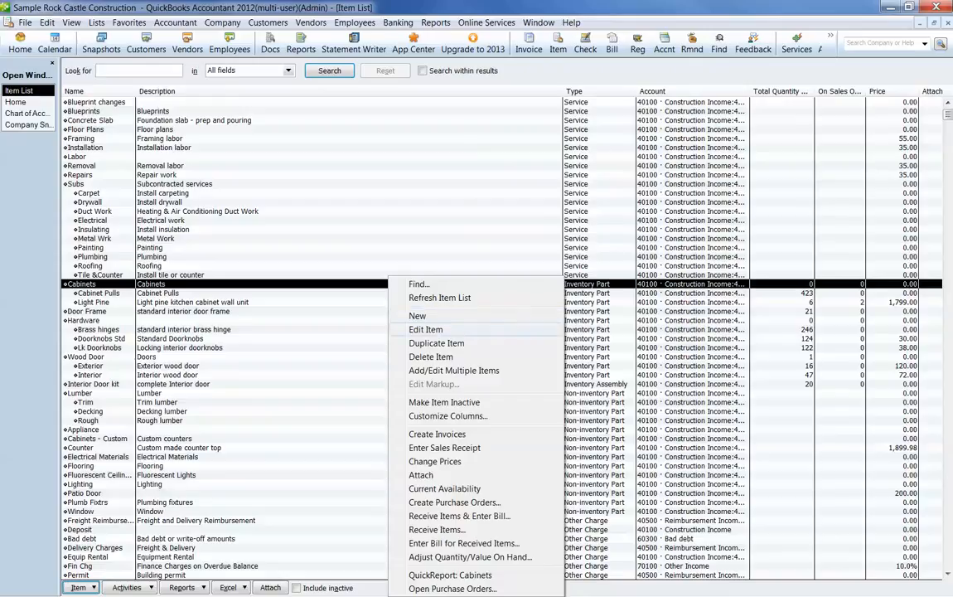
{"action": "left_click", "coordinate": [440, 371]}
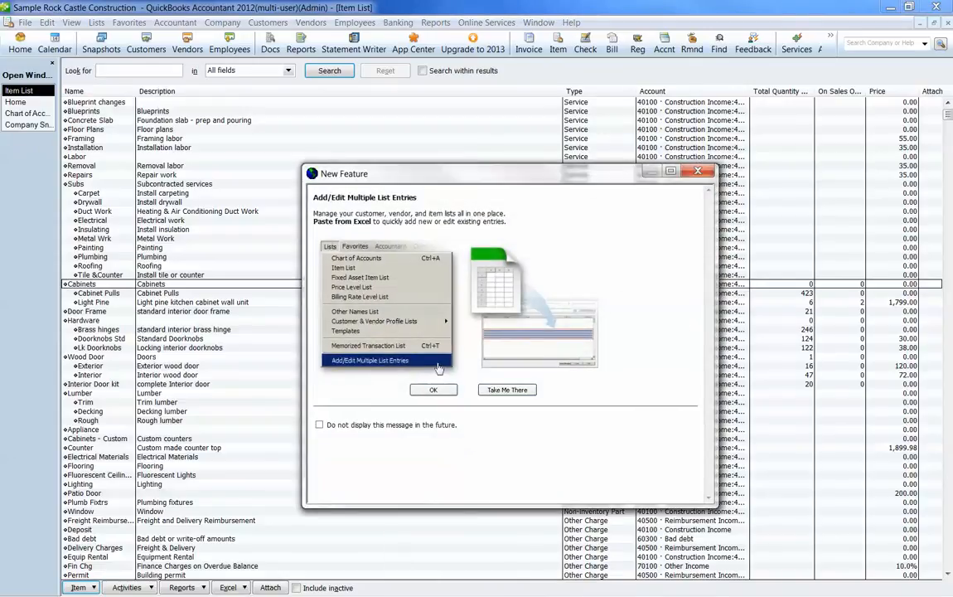
{"action": "left_click", "coordinate": [320, 424]}
{"action": "left_click", "coordinate": [434, 389]}
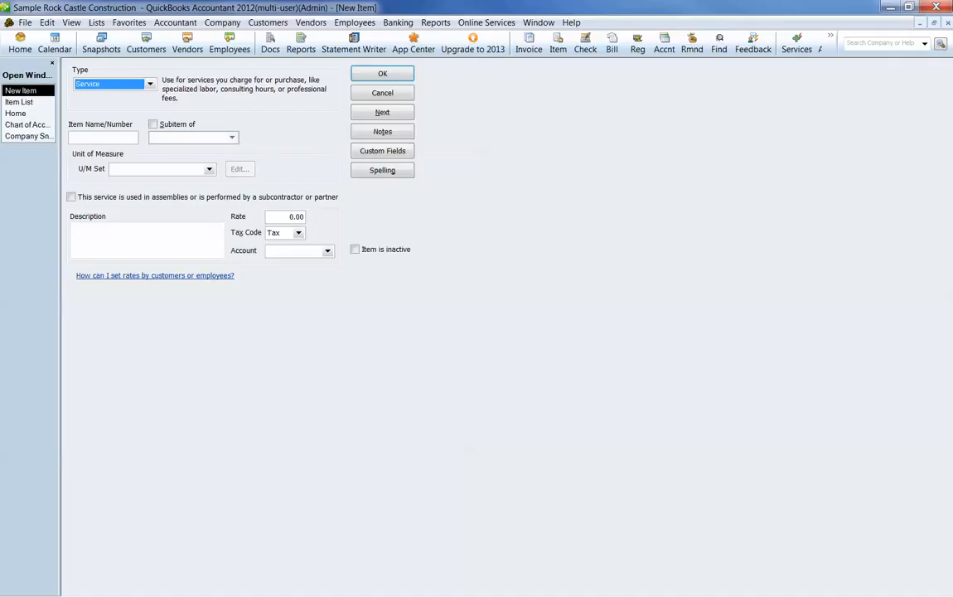
Step: Name the service item CustDep and give it the description "Customer Prepayment of"
{"action": "left_click", "coordinate": [102, 138]}
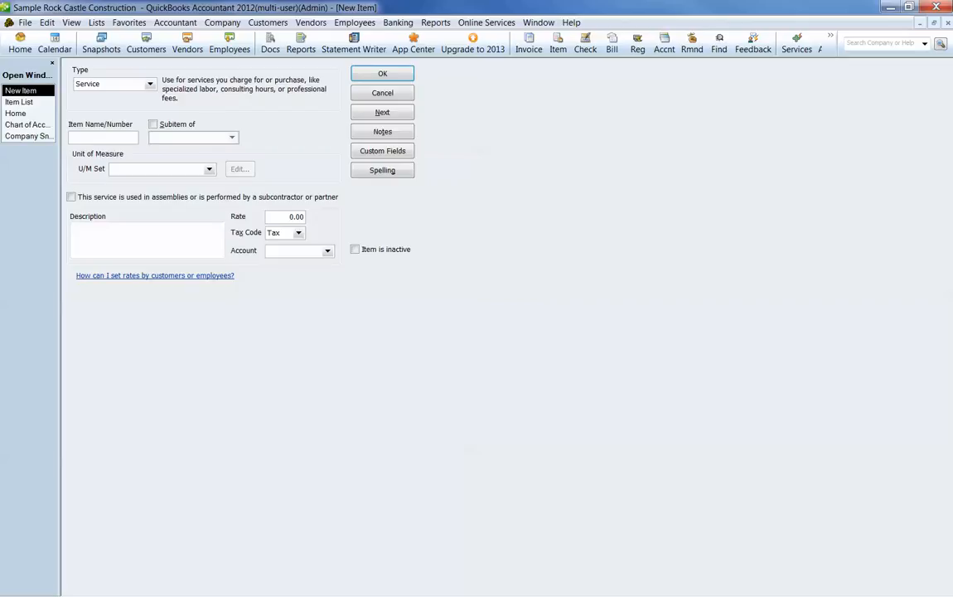
{"action": "type", "text": "CustDep"}
{"action": "key", "text": "Tab"}
{"action": "left_click", "coordinate": [124, 236]}
{"action": "type", "text": "Customer "}
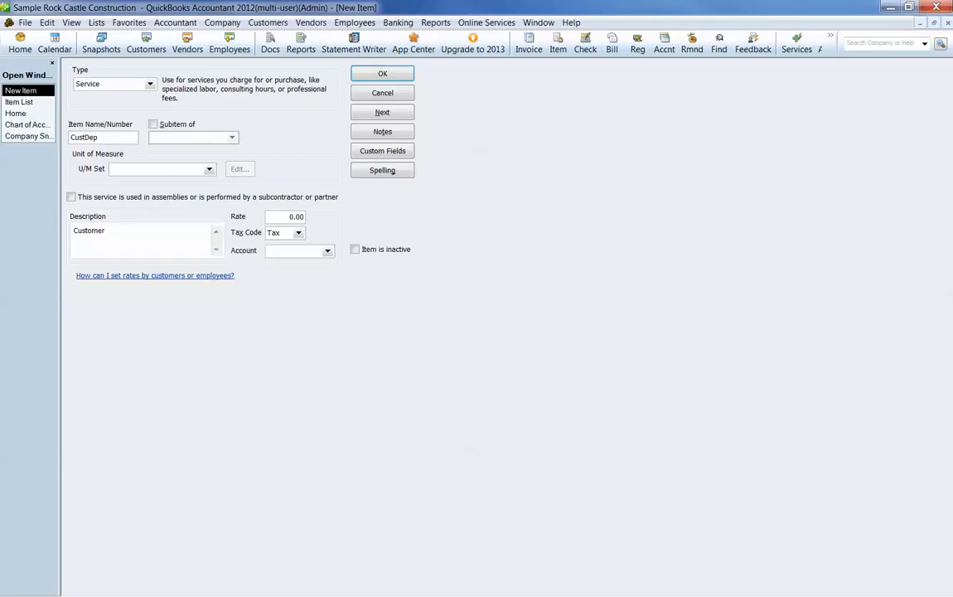
{"action": "type", "text": "Prepayment o fof"}
{"action": "key", "text": "Tab"}
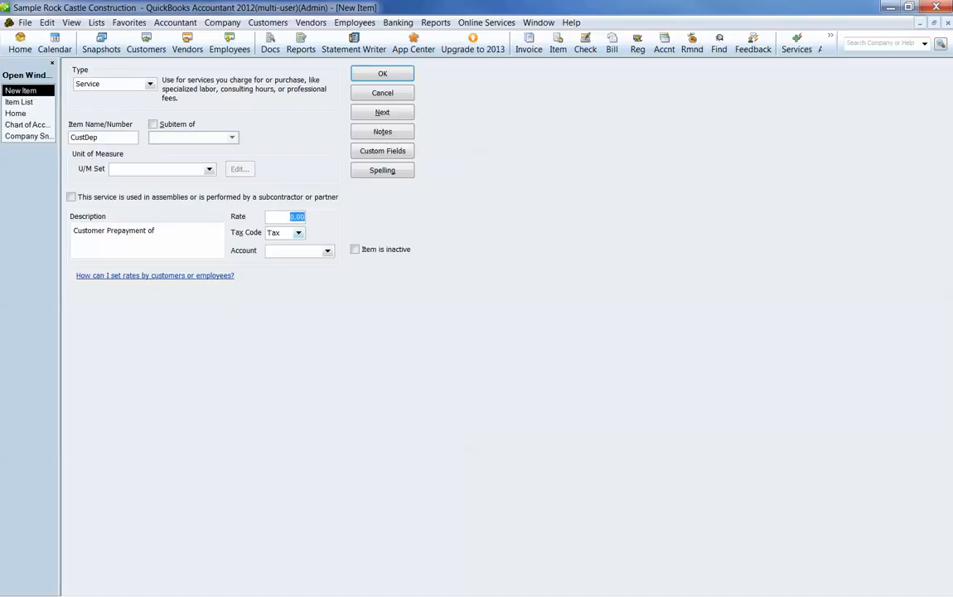
Step: Set the item's tax code to Non, assign it to the Customer Deposits account and save it
{"action": "key", "text": "Tab"}
{"action": "key", "text": "Down"}
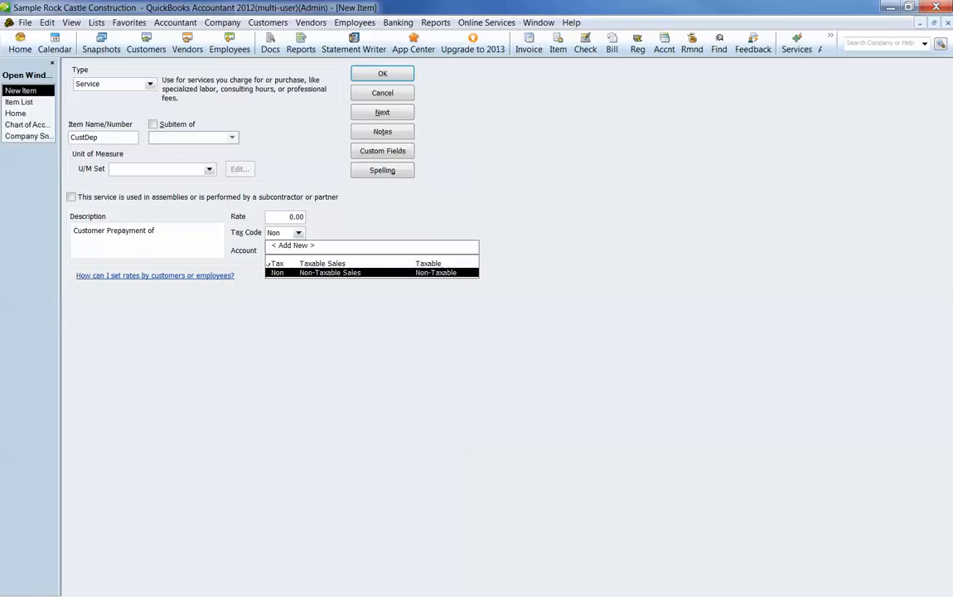
{"action": "key", "text": "Tab"}
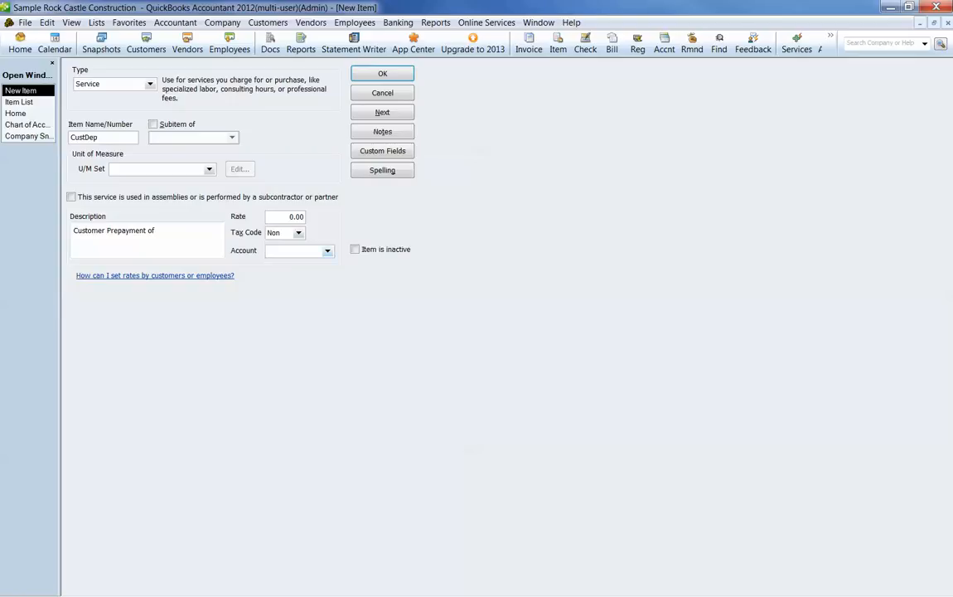
{"action": "key", "text": "Tab"}
{"action": "left_click_drag", "start_coordinate": [526, 342], "coordinate": [526, 299]}
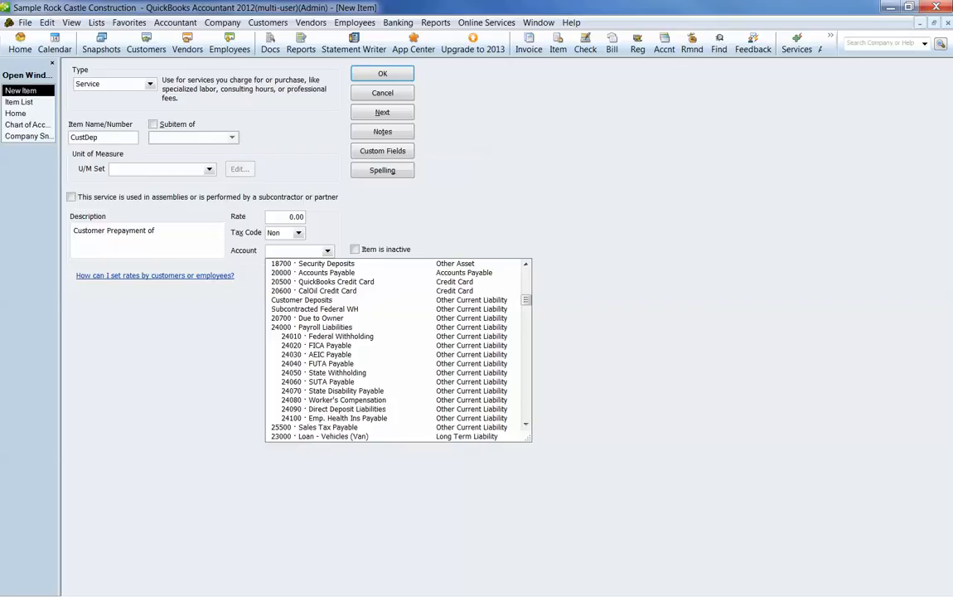
{"action": "left_click", "coordinate": [302, 299]}
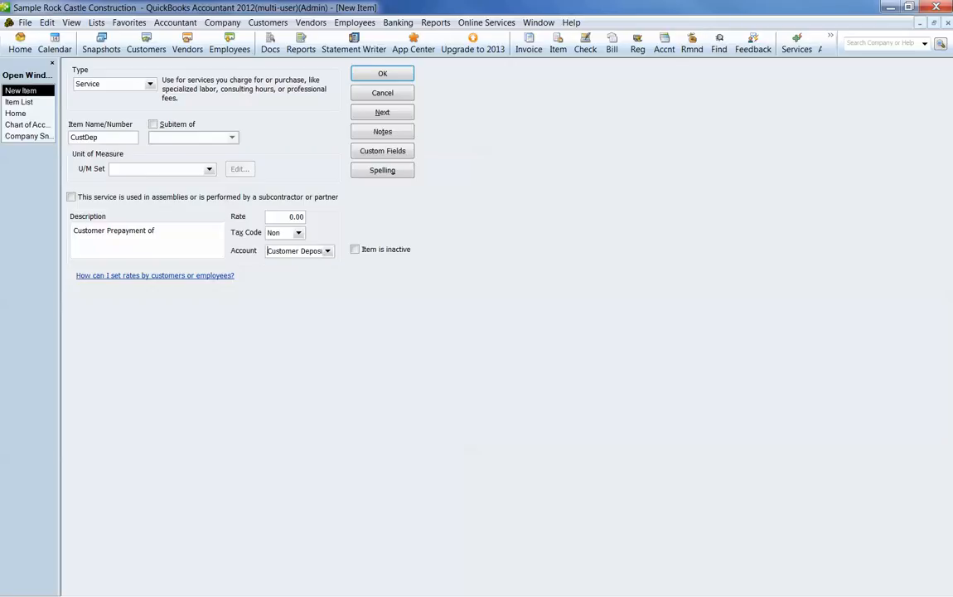
{"action": "left_click", "coordinate": [382, 74]}
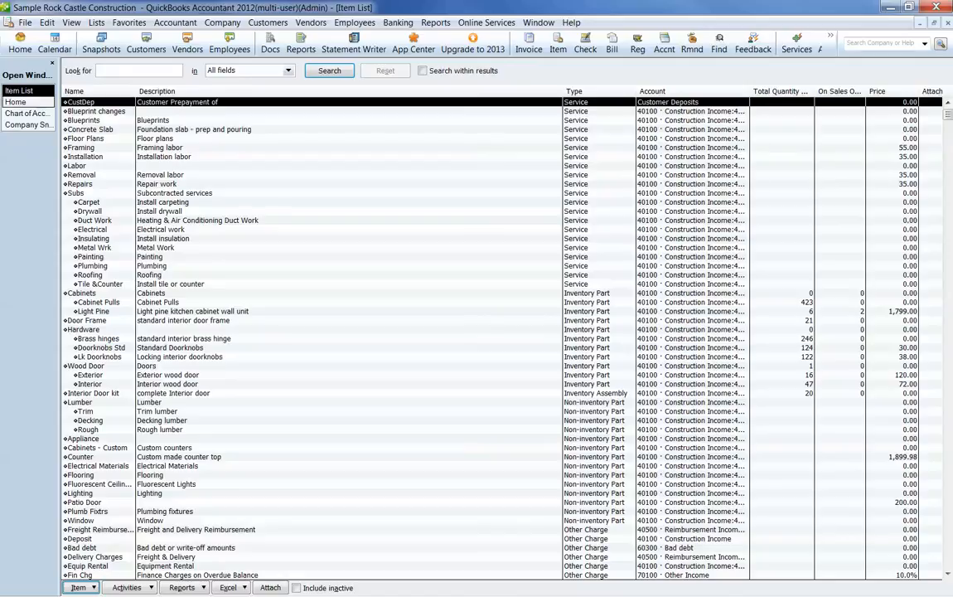
Step: Create a sales receipt for the first customer in the list with CustDep as its first line item
{"action": "left_click", "coordinate": [15, 102]}
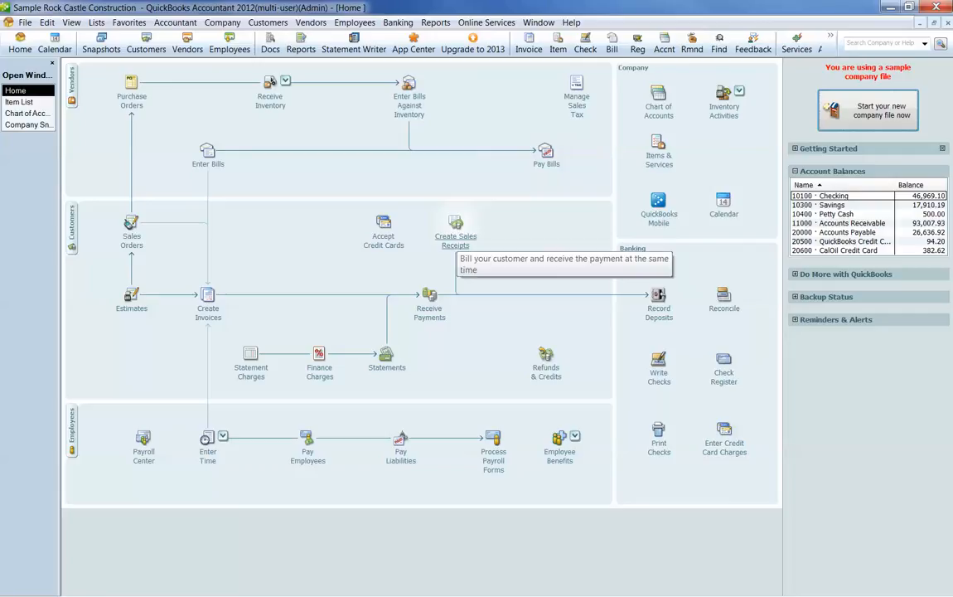
{"action": "left_click", "coordinate": [455, 236]}
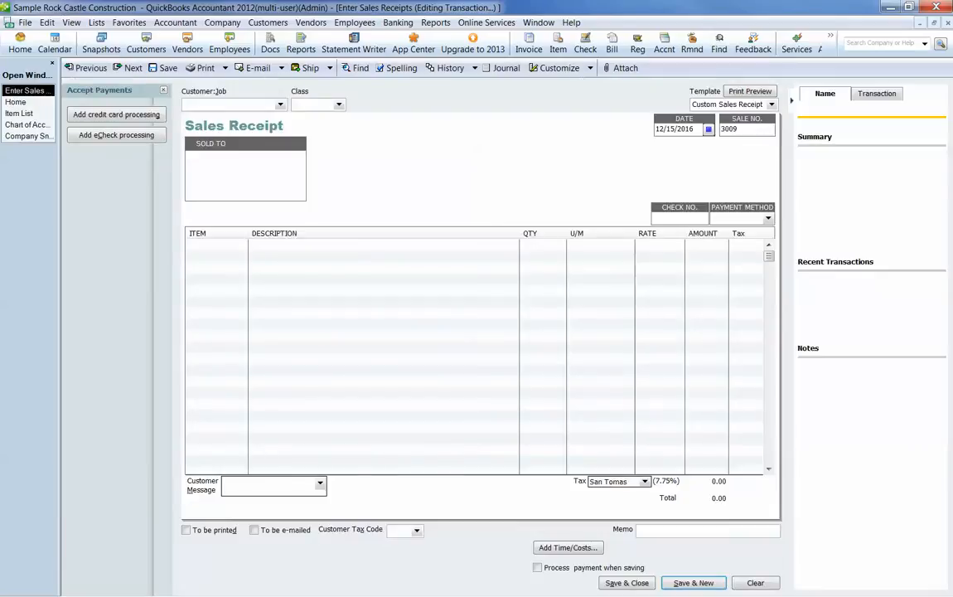
{"action": "left_click", "coordinate": [281, 104]}
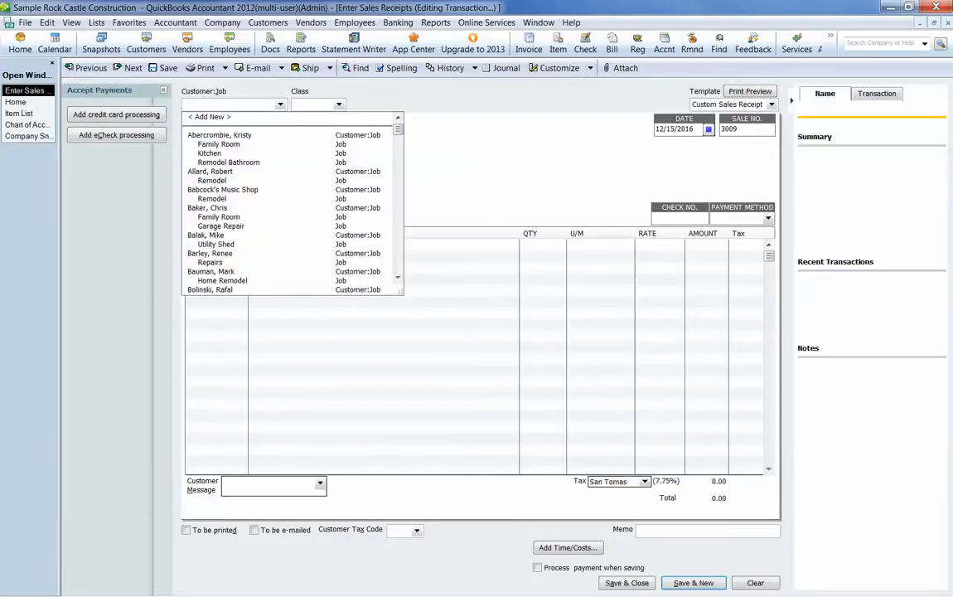
{"action": "left_click", "coordinate": [220, 135]}
{"action": "left_click", "coordinate": [213, 245]}
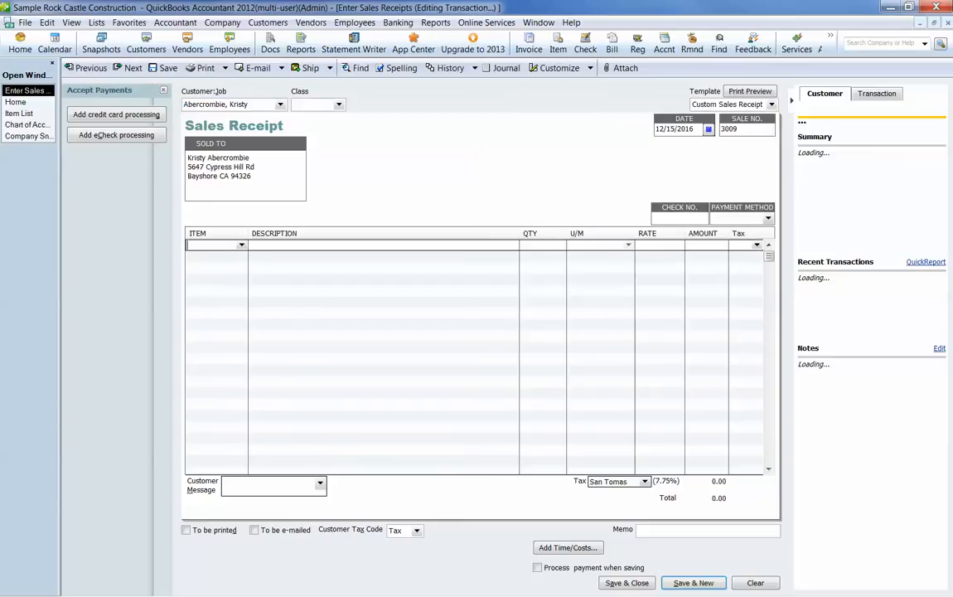
{"action": "type", "text": "CustDep"}
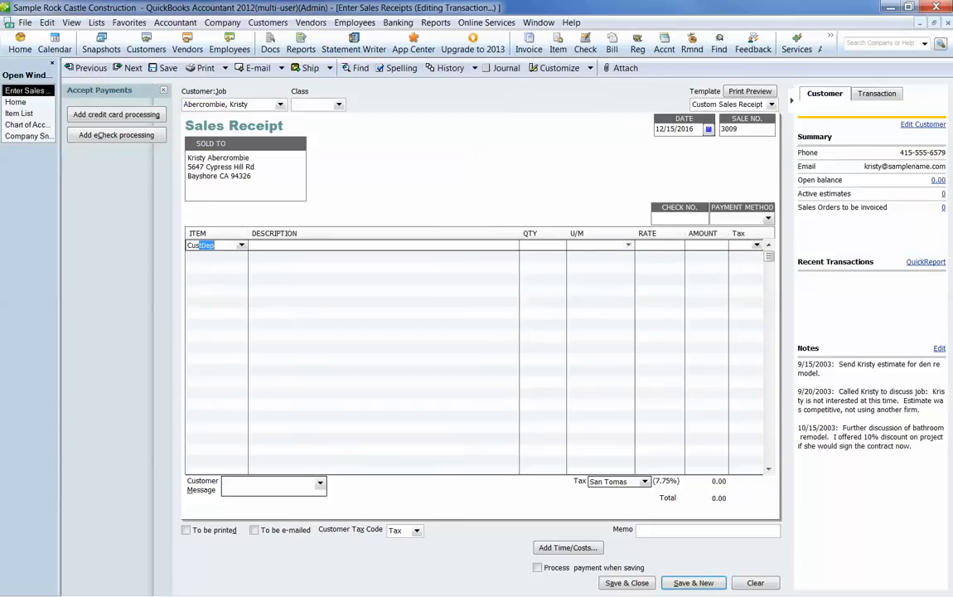
{"action": "key", "text": "Tab"}
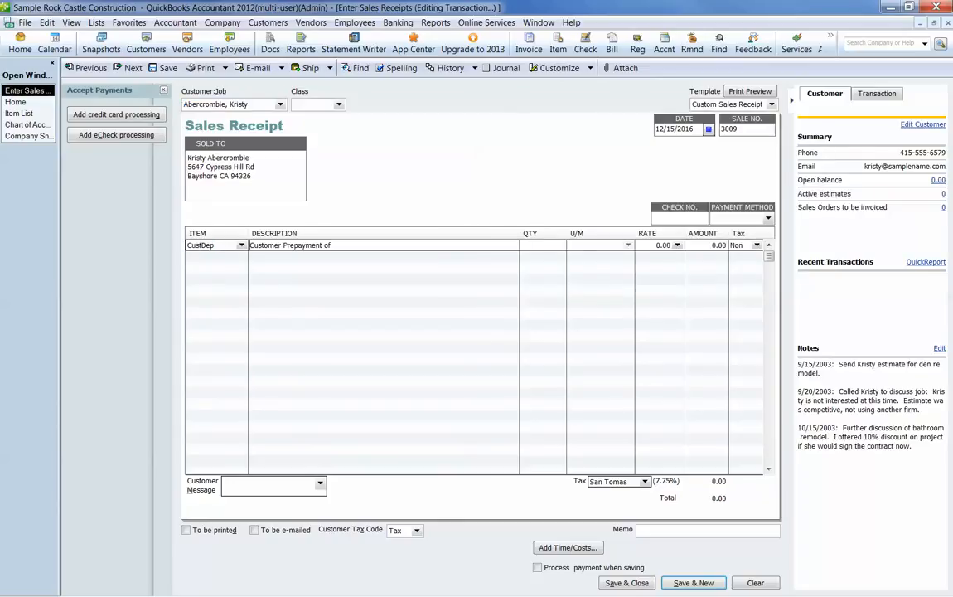
Step: Change the CustDep line's description to "Customer Prepayment on new addition"
{"action": "type", "text": "o"}
{"action": "key", "text": "BackSpace"}
{"action": "key", "text": "BackSpace"}
{"action": "key", "text": "BackSpace"}
{"action": "key", "text": "BackSpace"}
{"action": "type", "text": "on new addition"}
Step: Set the CustDep line's rate to 2,500.00, keeping the Non tax code
{"action": "key", "text": "Tab"}
{"action": "key", "text": "Tab"}
{"action": "type", "text": "2500"}
{"action": "key", "text": "Tab"}
{"action": "key", "text": "Tab"}
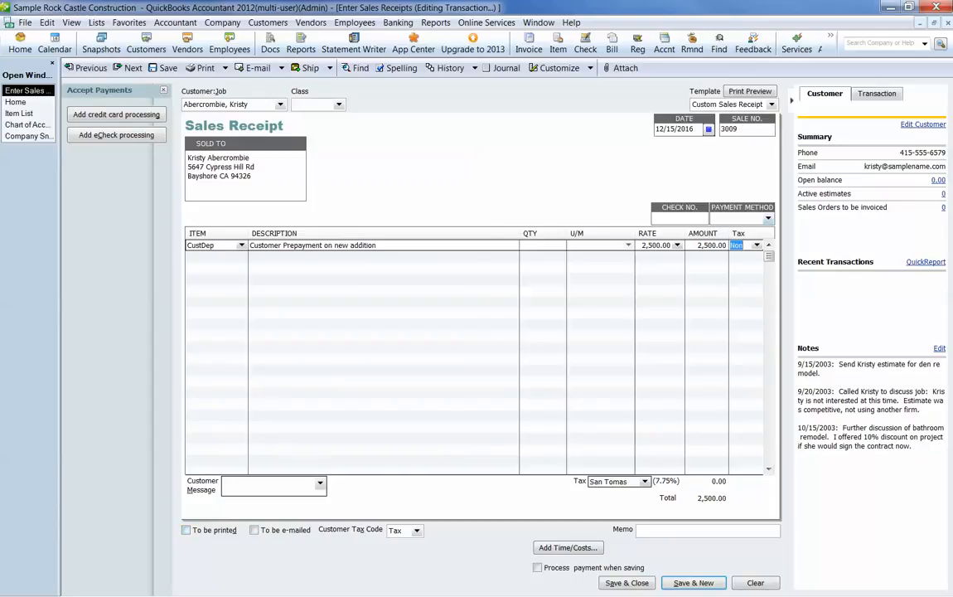
Step: Set the receipt's payment method to Check with check number 2533 and save the receipt
{"action": "left_click", "coordinate": [768, 218]}
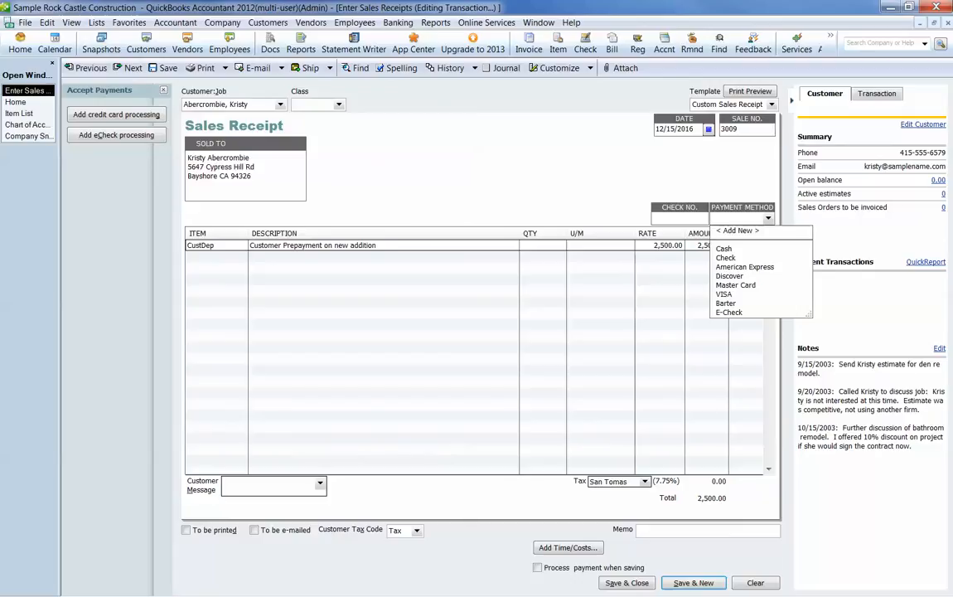
{"action": "left_click", "coordinate": [727, 258]}
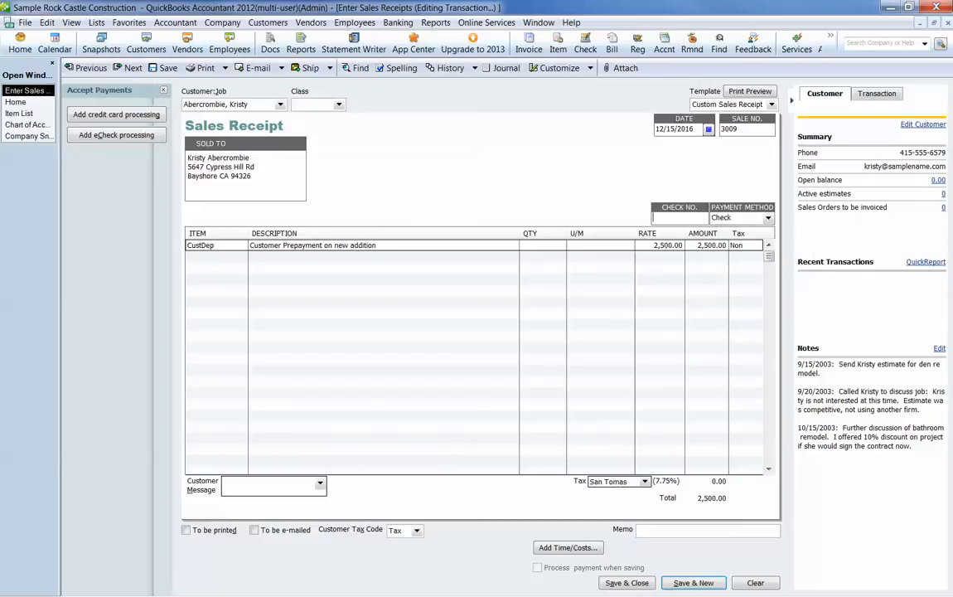
{"action": "type", "text": "2530"}
{"action": "key", "text": "BackSpace"}
{"action": "key", "text": "Return"}
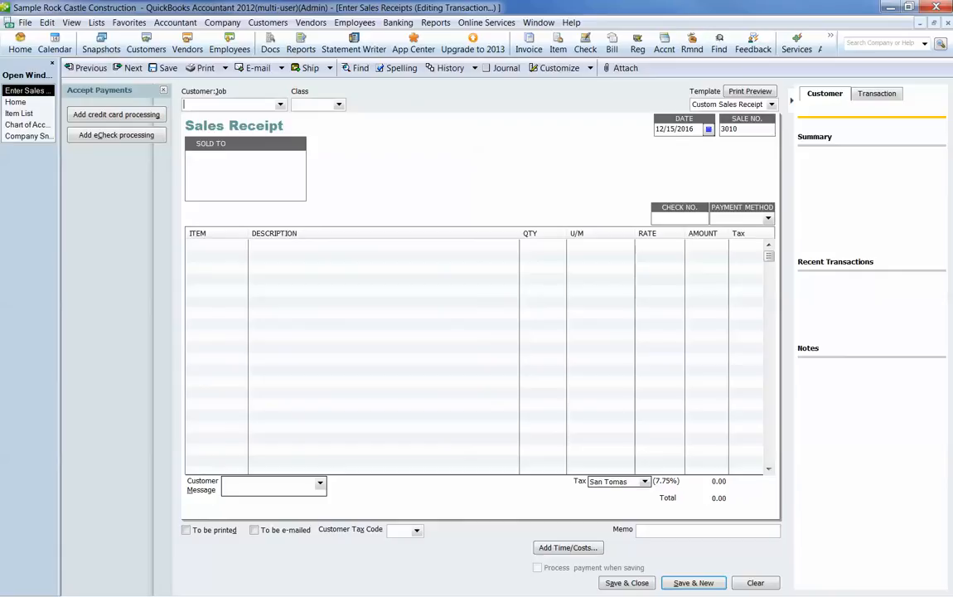
Step: Reopen the customer prepayment sales receipt just saved and mark it to be printed
{"action": "left_click", "coordinate": [17, 102]}
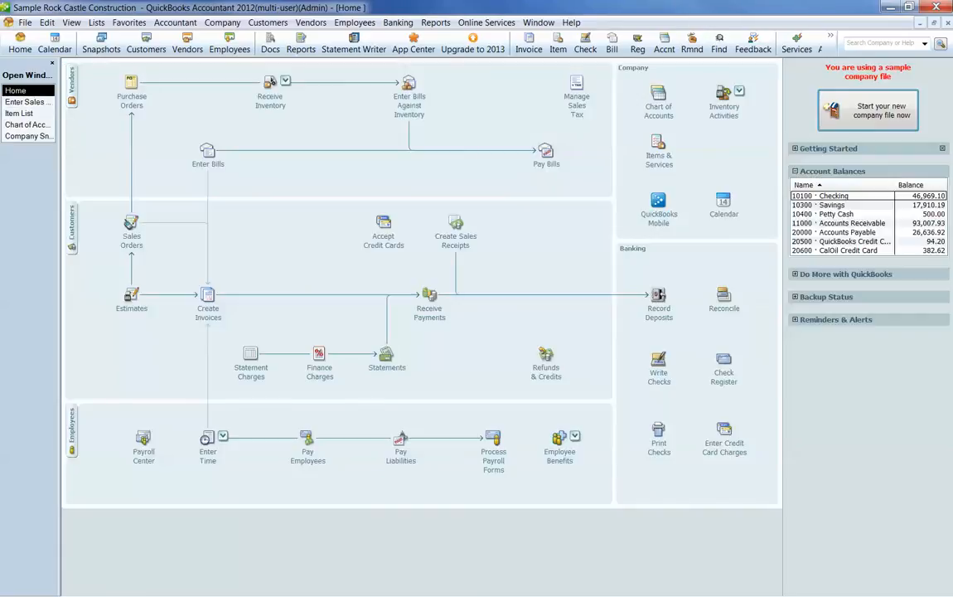
{"action": "left_click", "coordinate": [455, 224]}
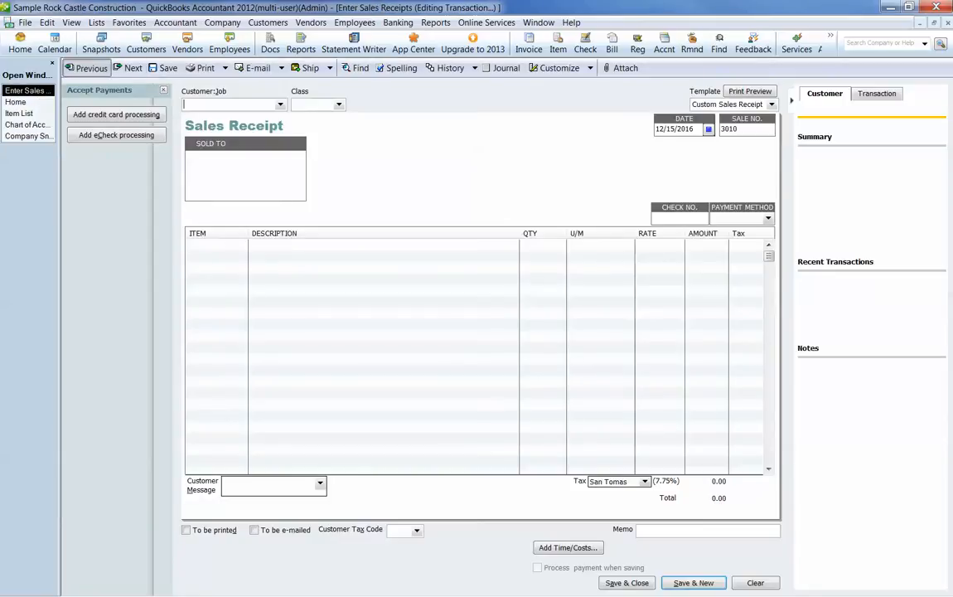
{"action": "left_click", "coordinate": [86, 68]}
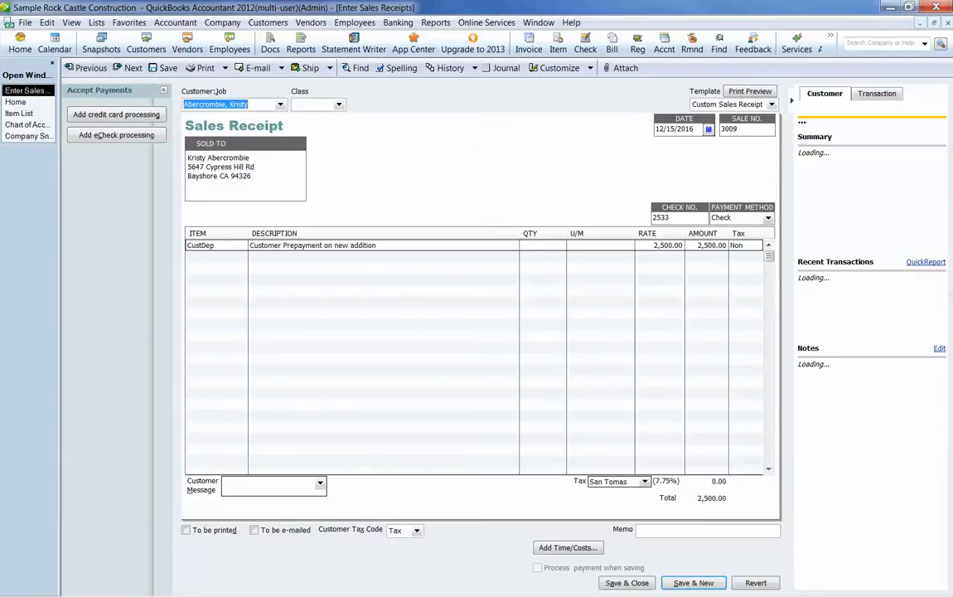
{"action": "left_click", "coordinate": [187, 530]}
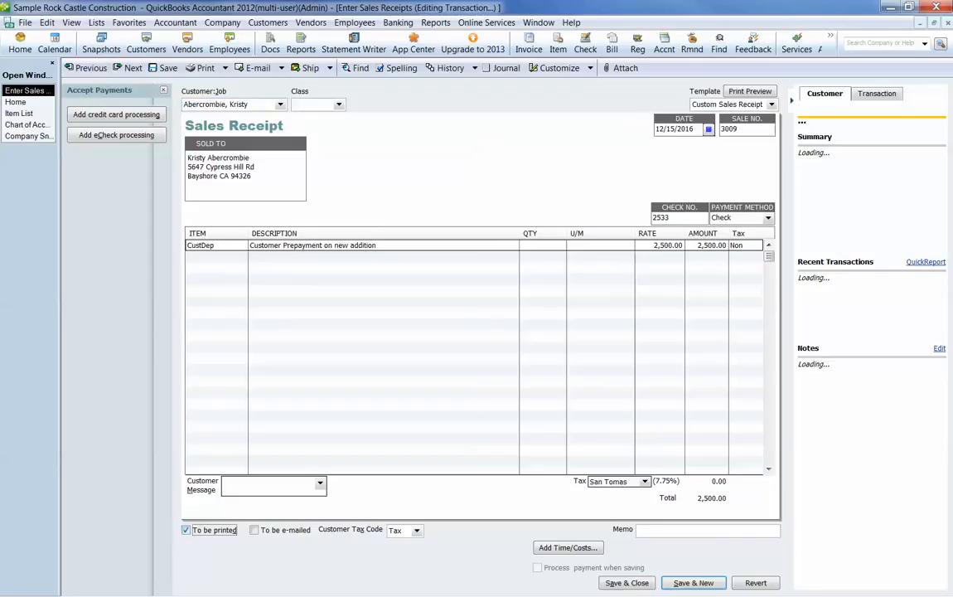
Step: Mark the prepayment sales receipt to be e-mailed and go through the CustDep line's tax code
{"action": "left_click", "coordinate": [254, 531]}
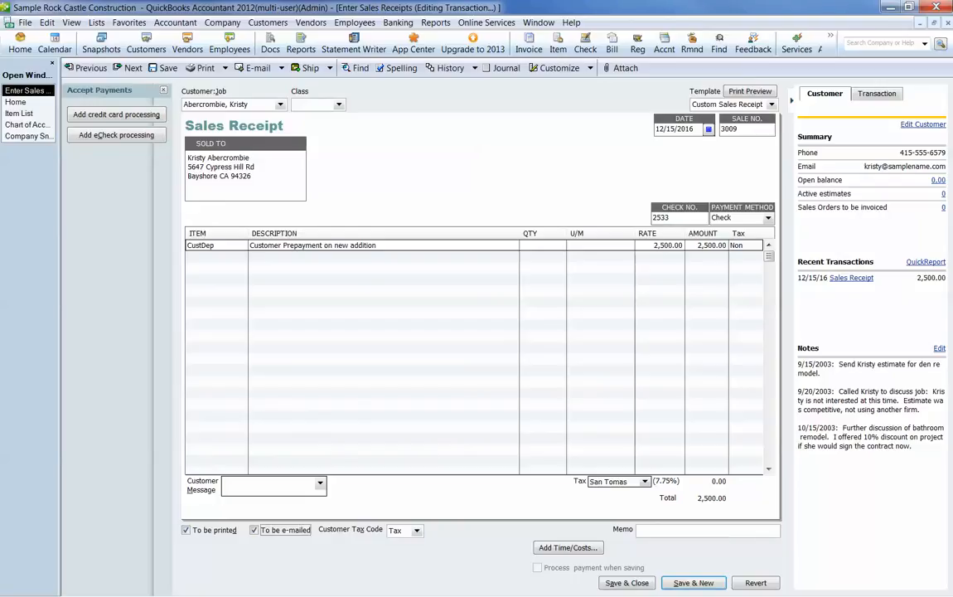
{"action": "left_click", "coordinate": [397, 529]}
{"action": "left_click", "coordinate": [733, 245]}
{"action": "left_click_drag", "start_coordinate": [732, 245], "coordinate": [766, 245]}
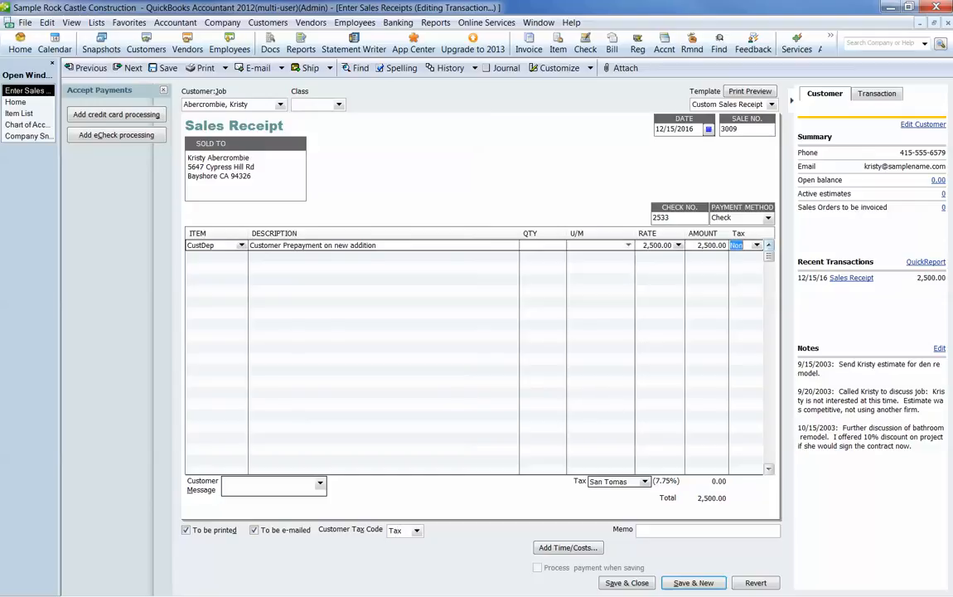
{"action": "key", "text": "Tab"}
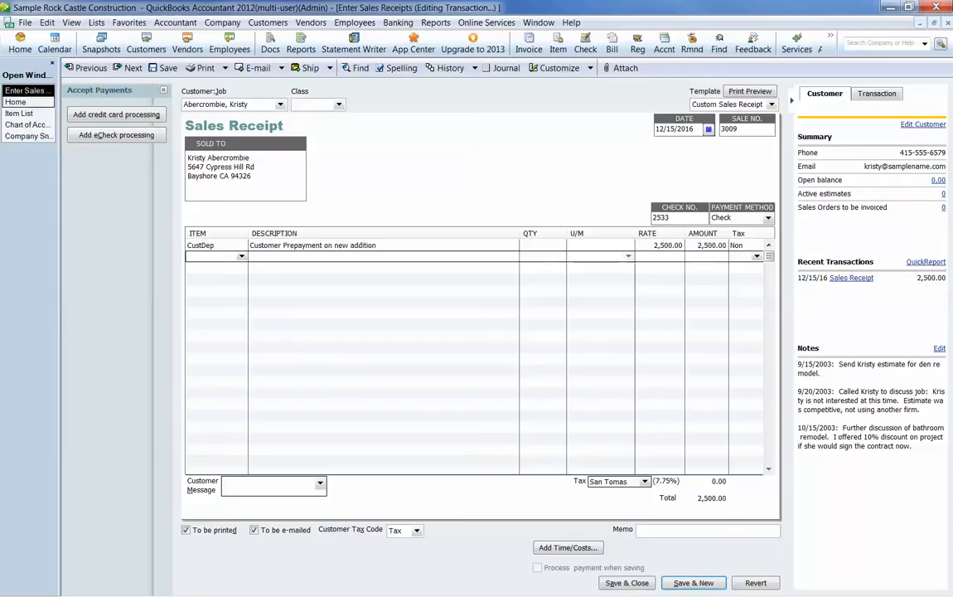
Step: Record and save a bank deposit to Checking containing only the customer's 2,500.00 prepayment receipt
{"action": "left_click", "coordinate": [15, 102]}
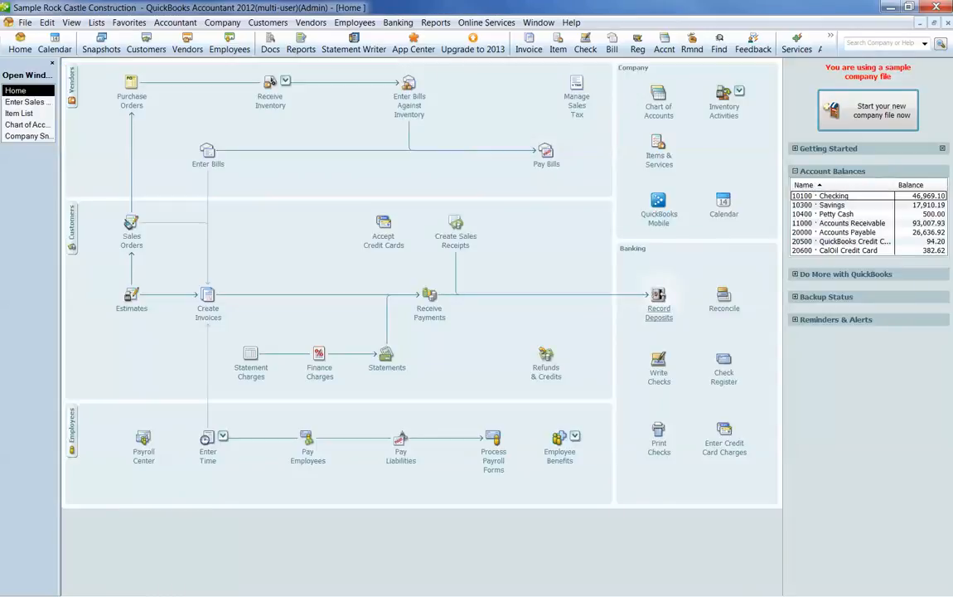
{"action": "left_click", "coordinate": [659, 309]}
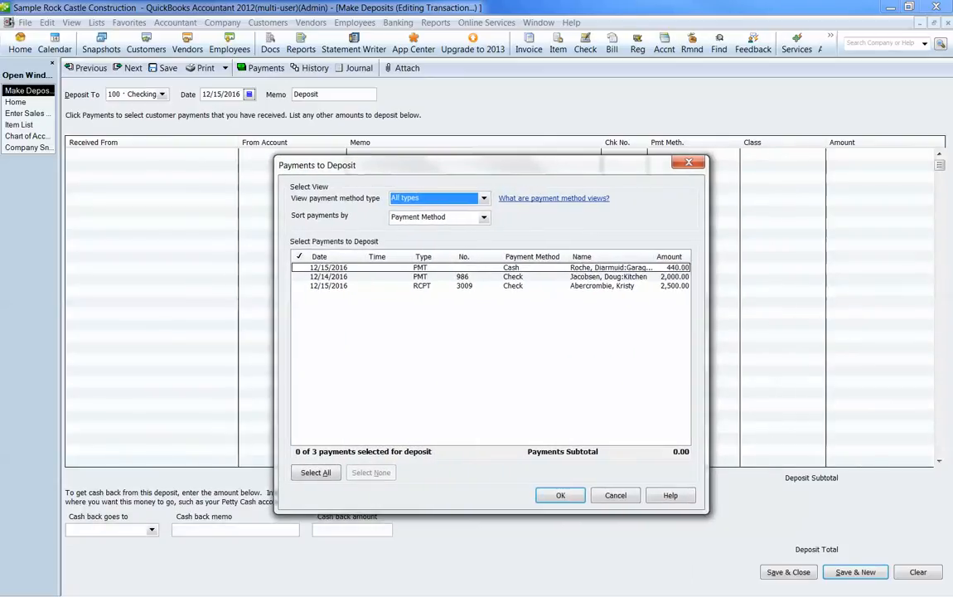
{"action": "left_click", "coordinate": [300, 286]}
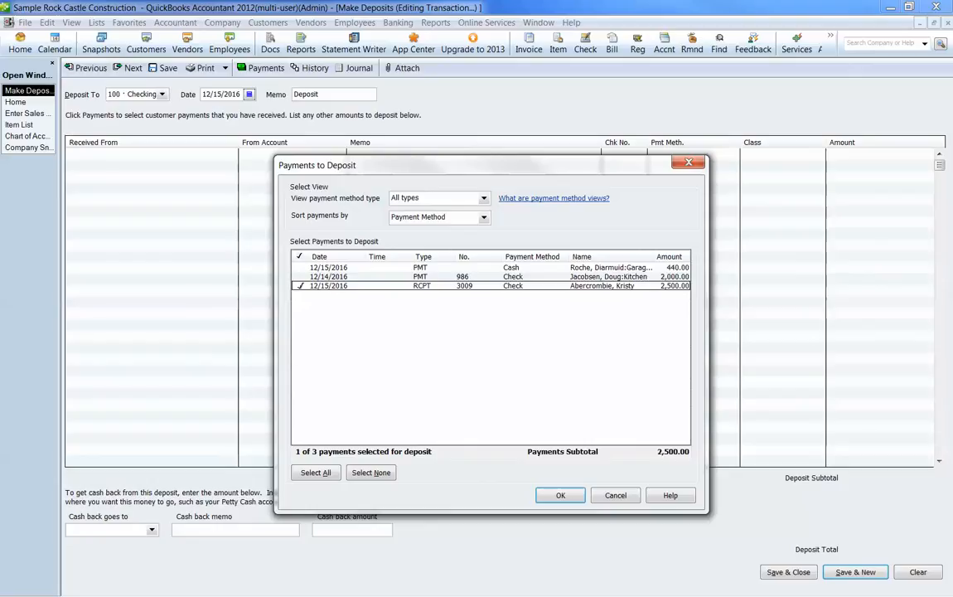
{"action": "left_click", "coordinate": [560, 495]}
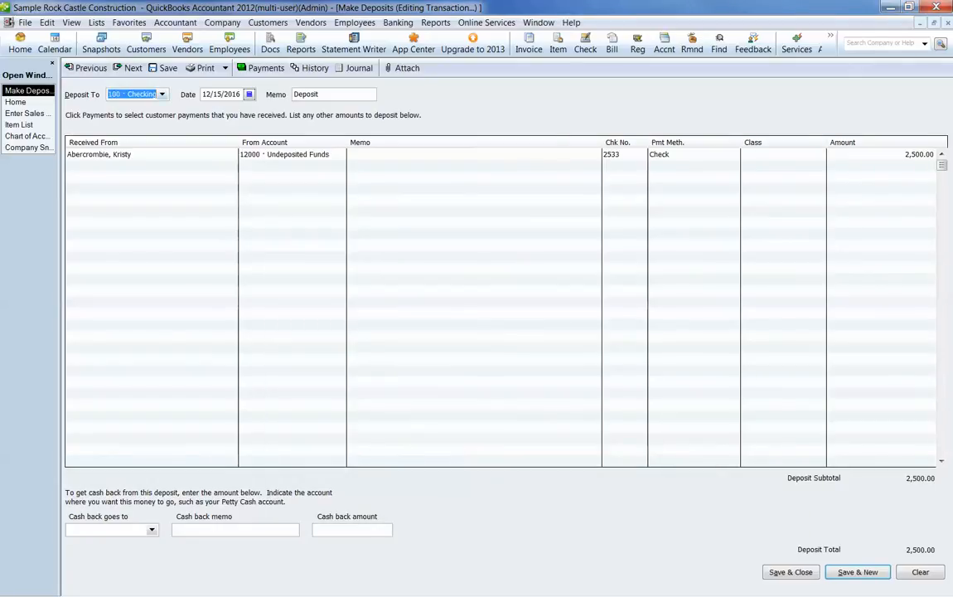
{"action": "left_click", "coordinate": [791, 572]}
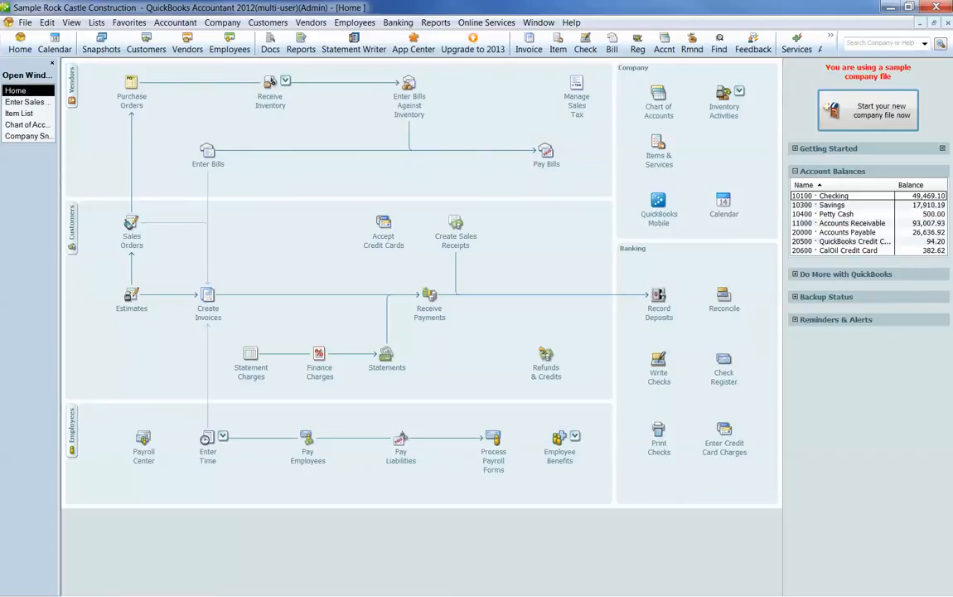
Step: Examine the customer's 12/15/2016 prepayment sales receipt from their transaction list and close it
{"action": "left_click", "coordinate": [72, 219]}
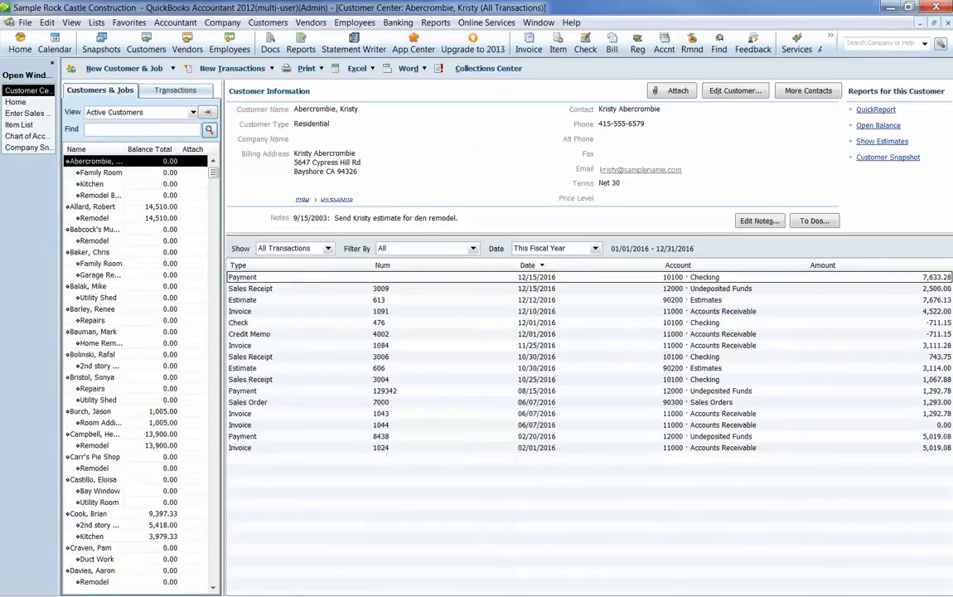
{"action": "left_click", "coordinate": [536, 277]}
{"action": "left_click", "coordinate": [537, 289]}
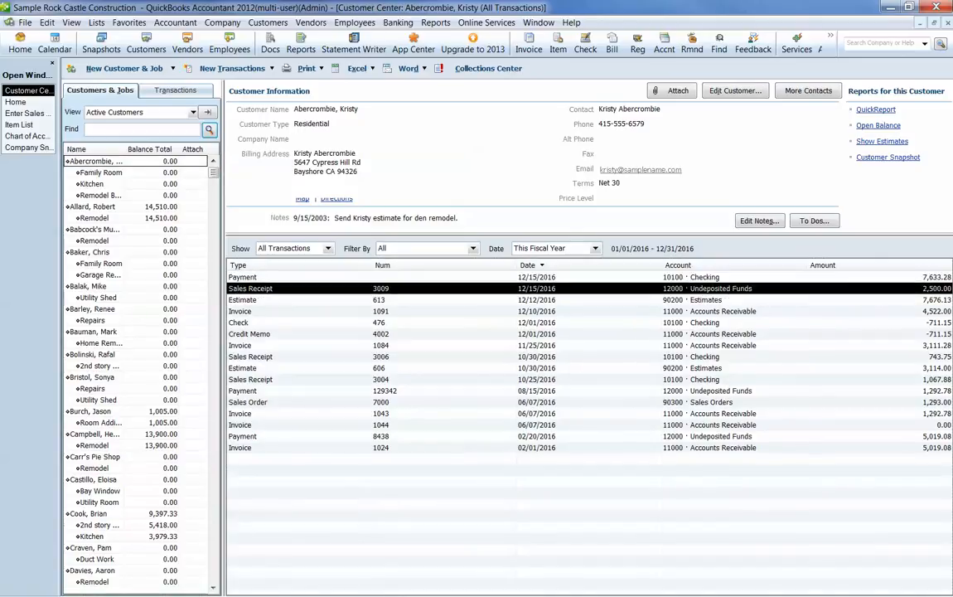
{"action": "double_click", "coordinate": [536, 289]}
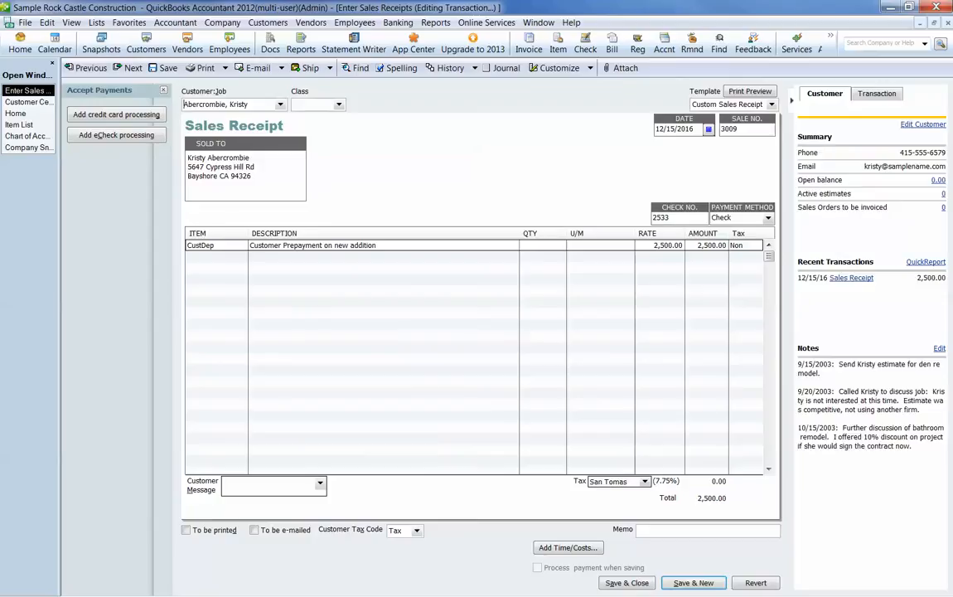
{"action": "key", "text": "Escape"}
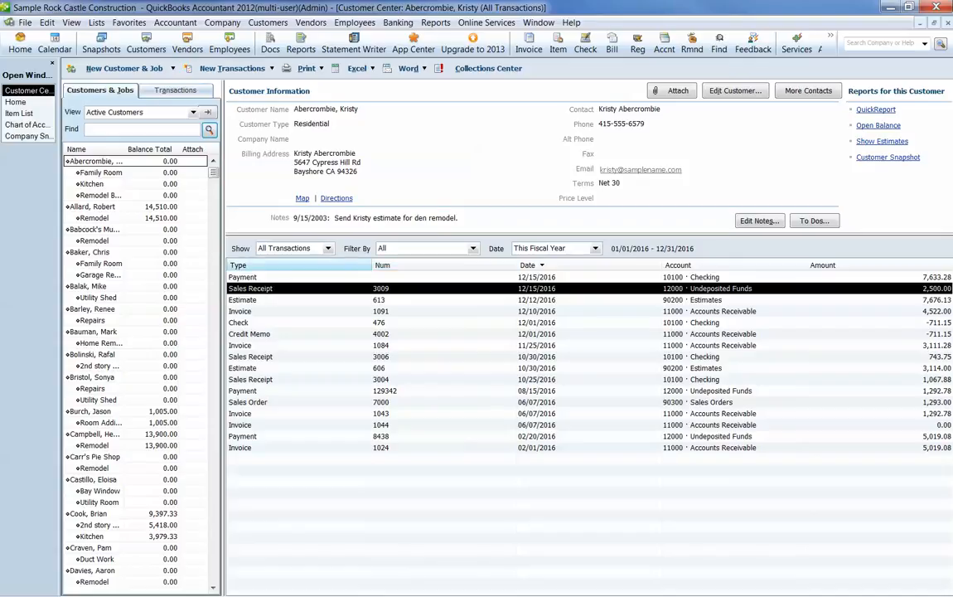
Step: Start a new invoice for the same customer without using the available estimate
{"action": "left_click", "coordinate": [15, 101]}
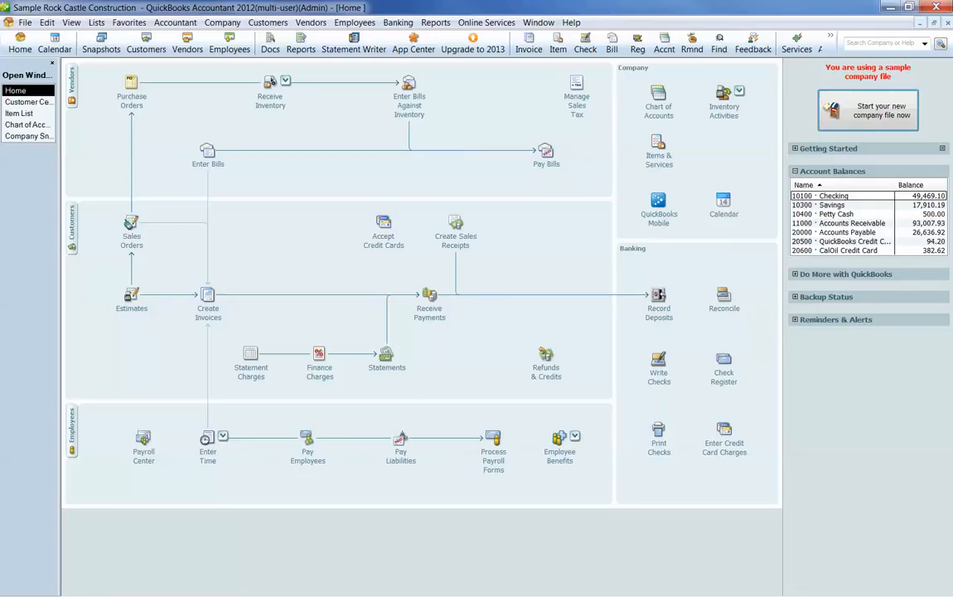
{"action": "left_click", "coordinate": [208, 312]}
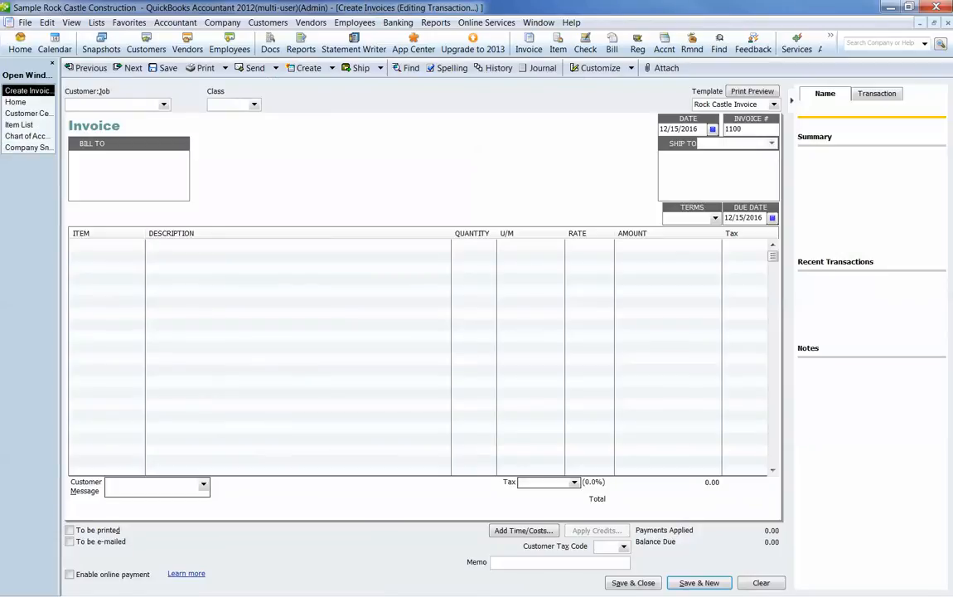
{"action": "left_click", "coordinate": [164, 105]}
{"action": "left_click", "coordinate": [103, 136]}
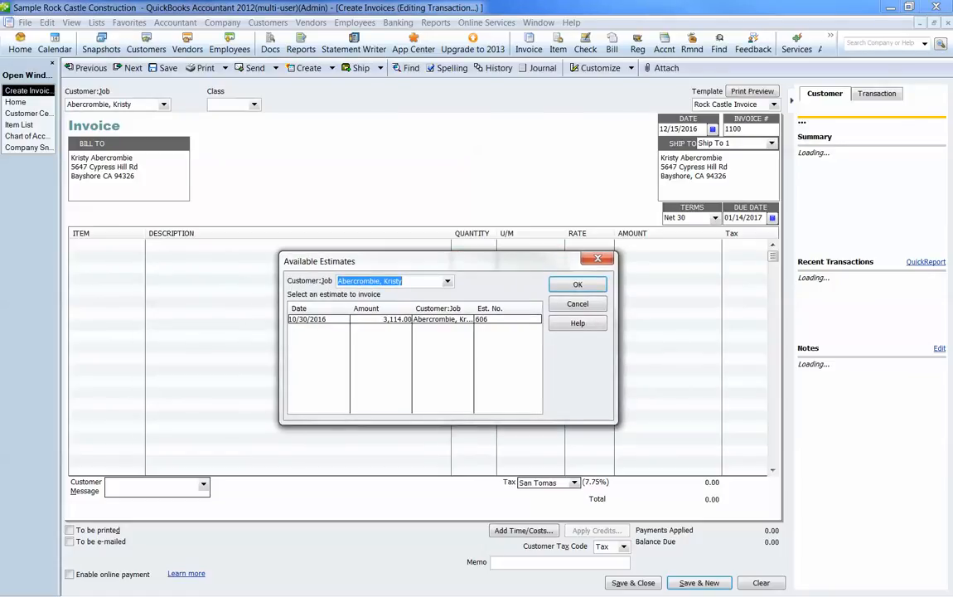
{"action": "left_click", "coordinate": [578, 305]}
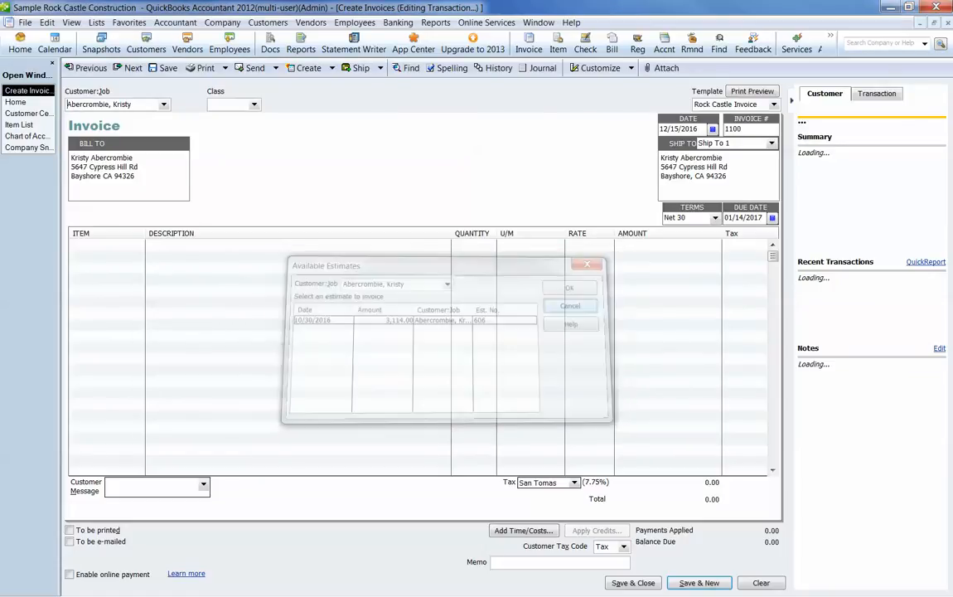
{"action": "left_click", "coordinate": [111, 245]}
{"action": "left_click", "coordinate": [139, 245]}
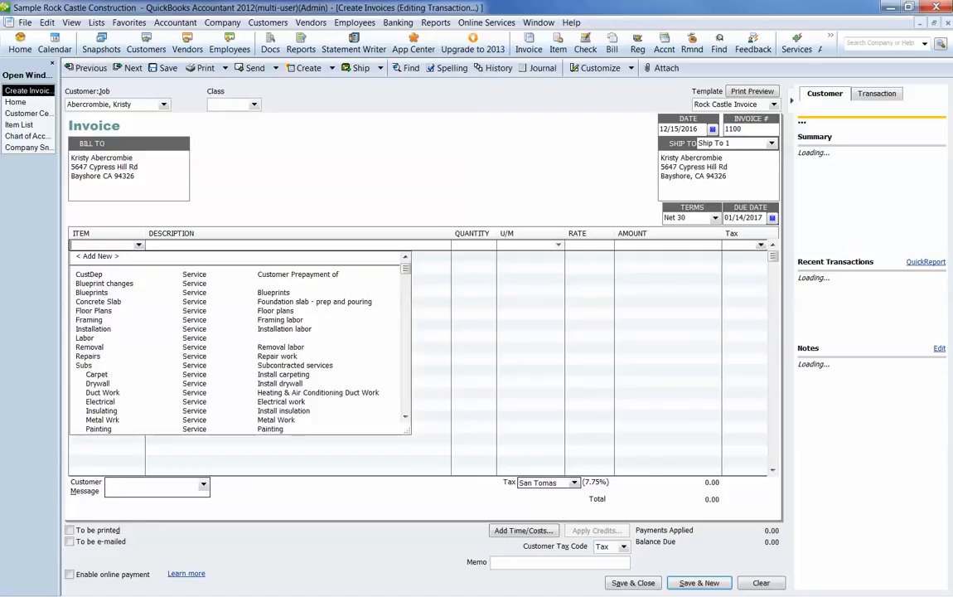
{"action": "scroll", "coordinate": [238, 342], "scroll_direction": "down", "scroll_amount": 9}
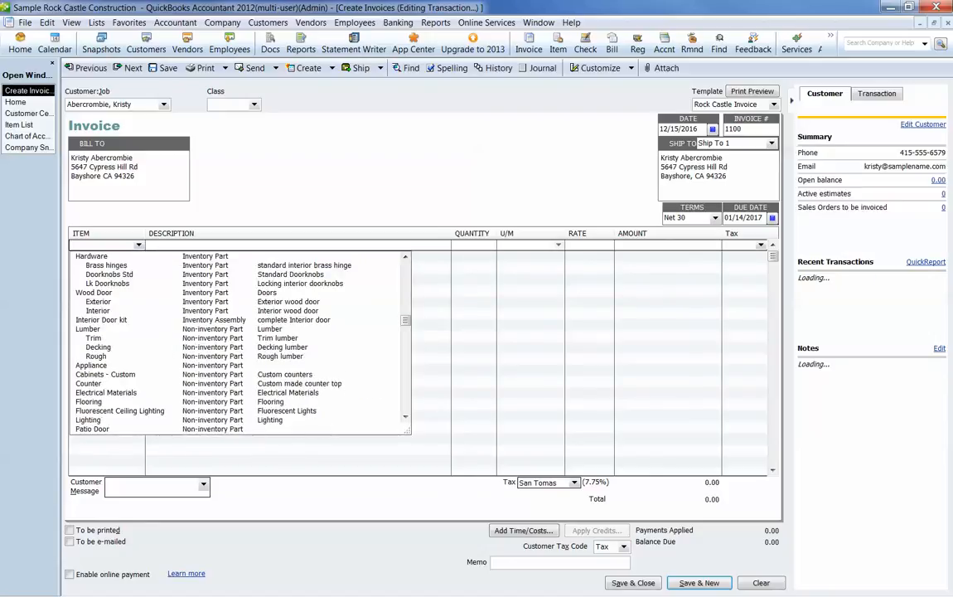
{"action": "scroll", "coordinate": [239, 343], "scroll_direction": "down", "scroll_amount": 15}
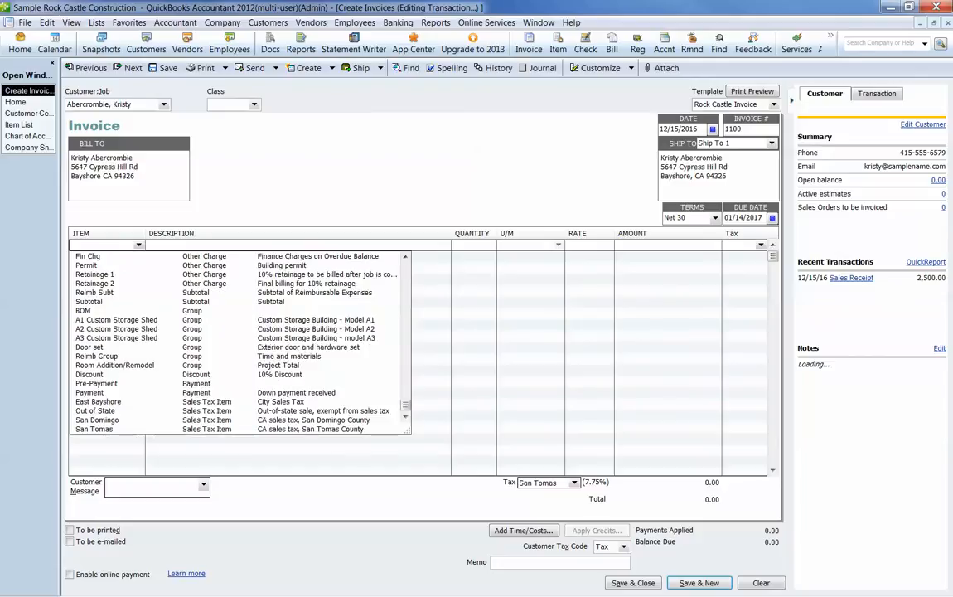
{"action": "scroll", "coordinate": [238, 342], "scroll_direction": "up", "scroll_amount": 6}
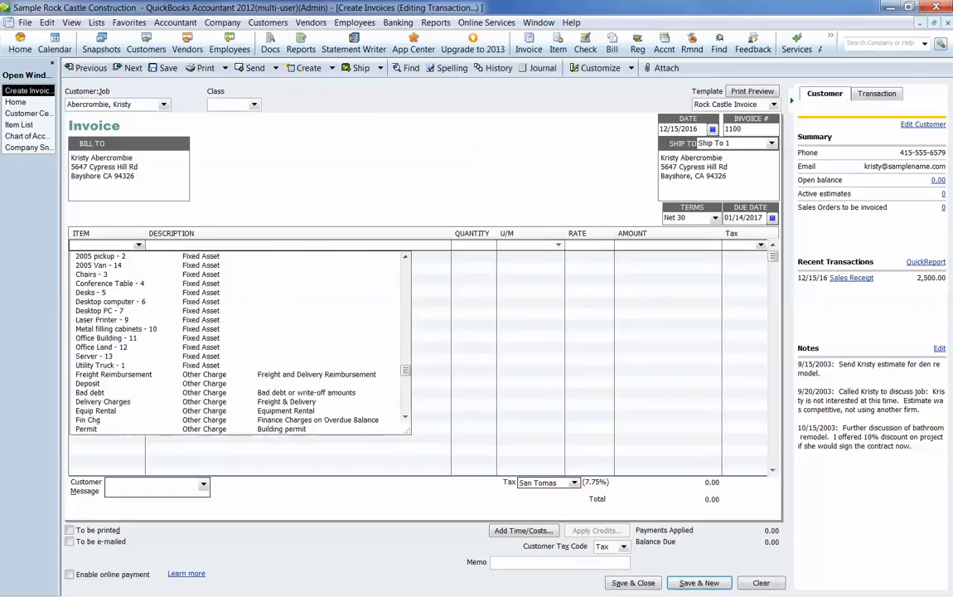
{"action": "scroll", "coordinate": [239, 342], "scroll_direction": "up", "scroll_amount": 15}
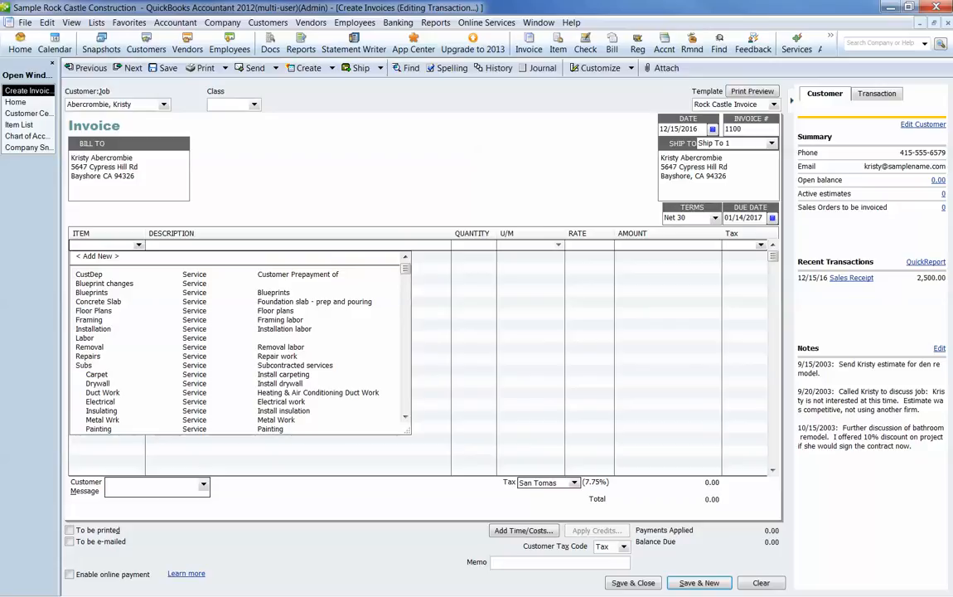
{"action": "left_click", "coordinate": [88, 356]}
{"action": "key", "text": "Tab"}
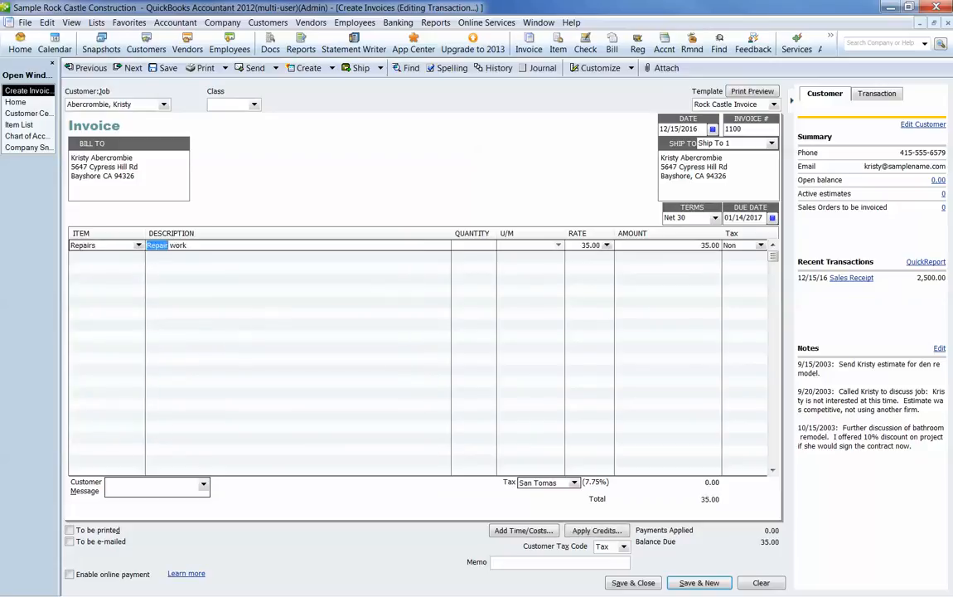
Step: Set the first invoice line's item to Labor with the description "Completion of room addition"
{"action": "left_click", "coordinate": [138, 245]}
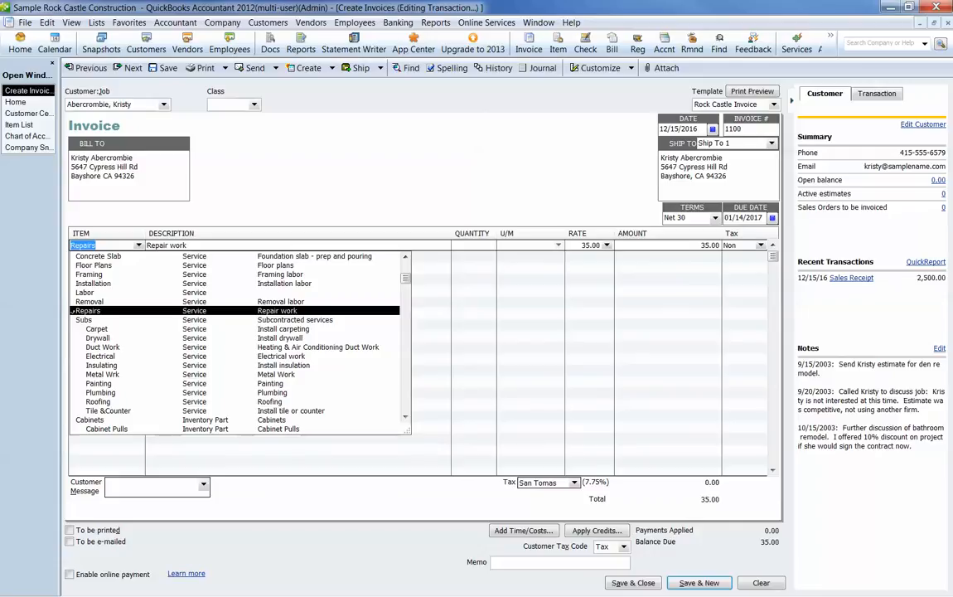
{"action": "scroll", "coordinate": [236, 339], "scroll_direction": "up", "scroll_amount": 1}
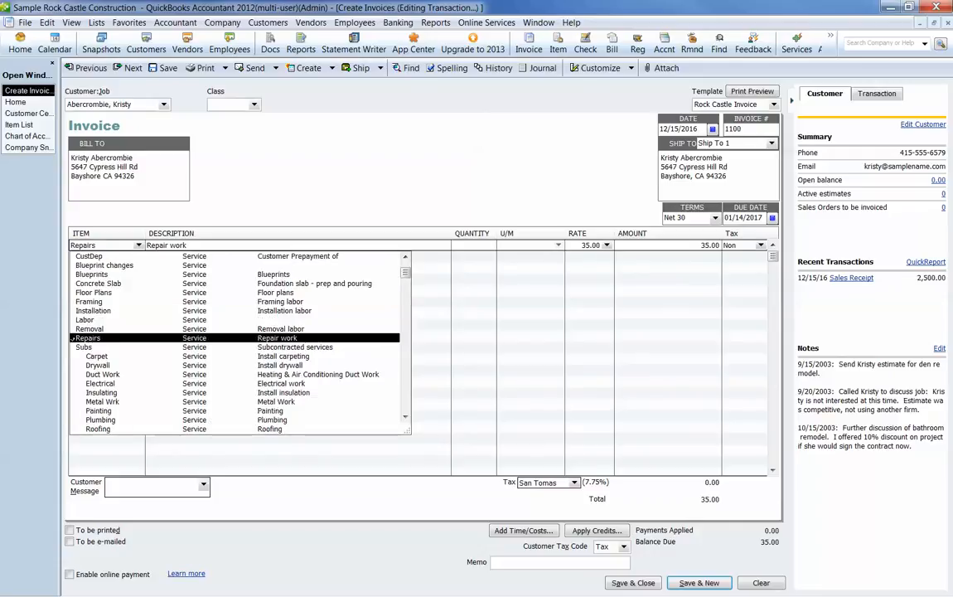
{"action": "left_click", "coordinate": [85, 320]}
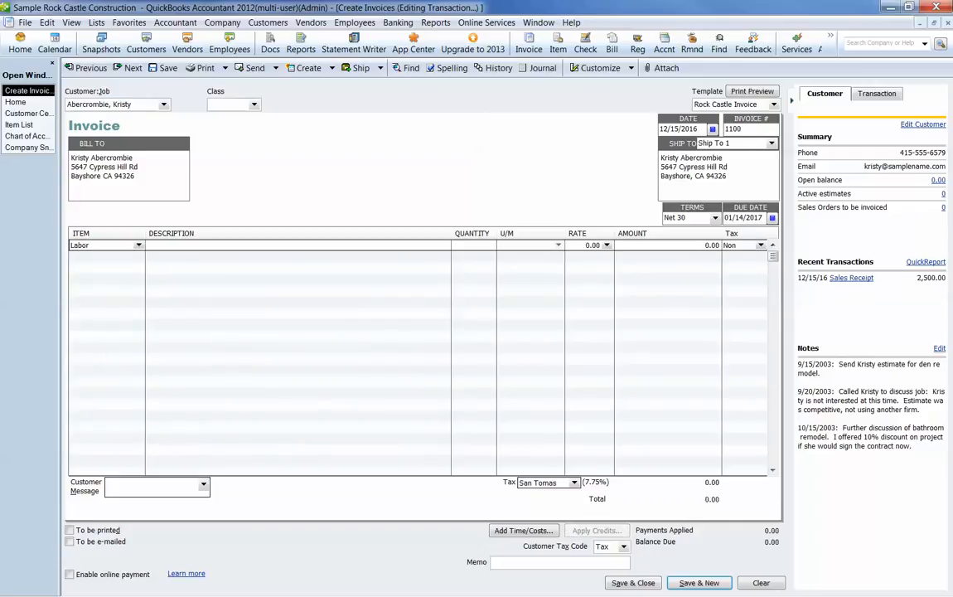
{"action": "type", "text": "Completion of room addition"}
Step: Set the Labor line's rate to 5,000.00, keeping the Non tax code
{"action": "key", "text": "Tab"}
{"action": "key", "text": "Tab"}
{"action": "key", "text": "Tab"}
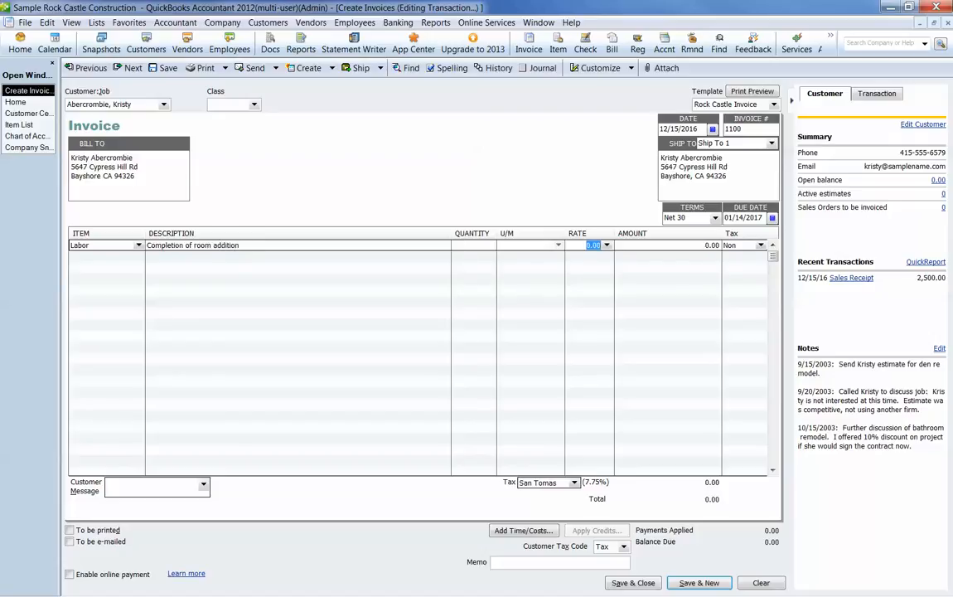
{"action": "type", "text": "5000"}
{"action": "key", "text": "Tab"}
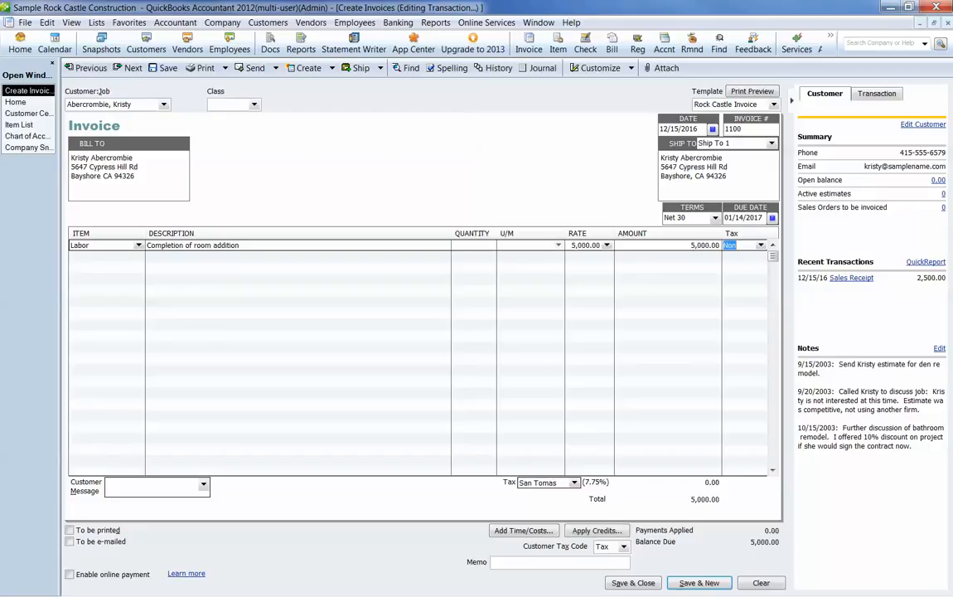
{"action": "key", "text": "Tab"}
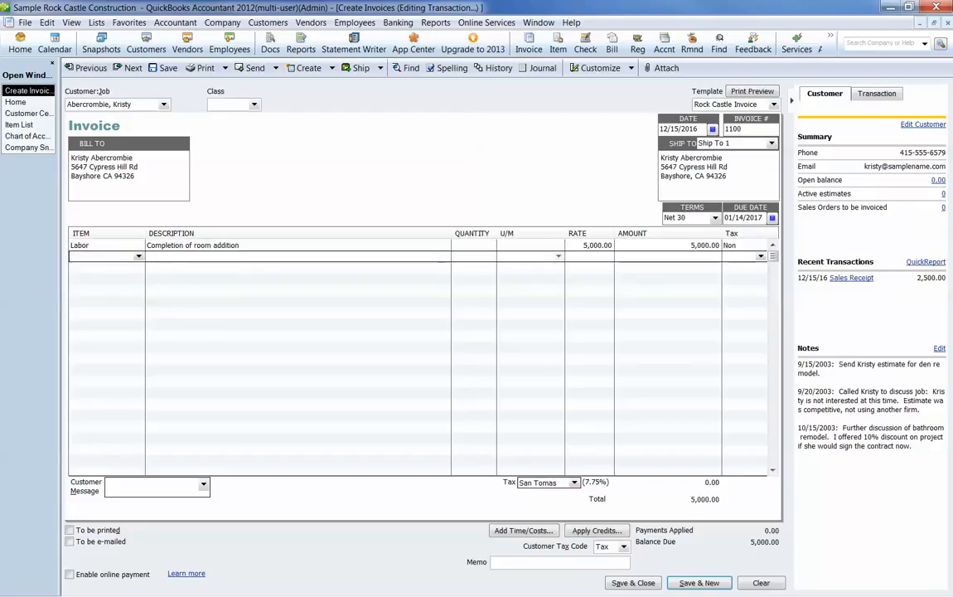
Step: Add a CustDep line to the invoice with a rate of -2,500.00 to apply the customer's prepayment
{"action": "type", "text": "Cust"}
{"action": "key", "text": "Tab"}
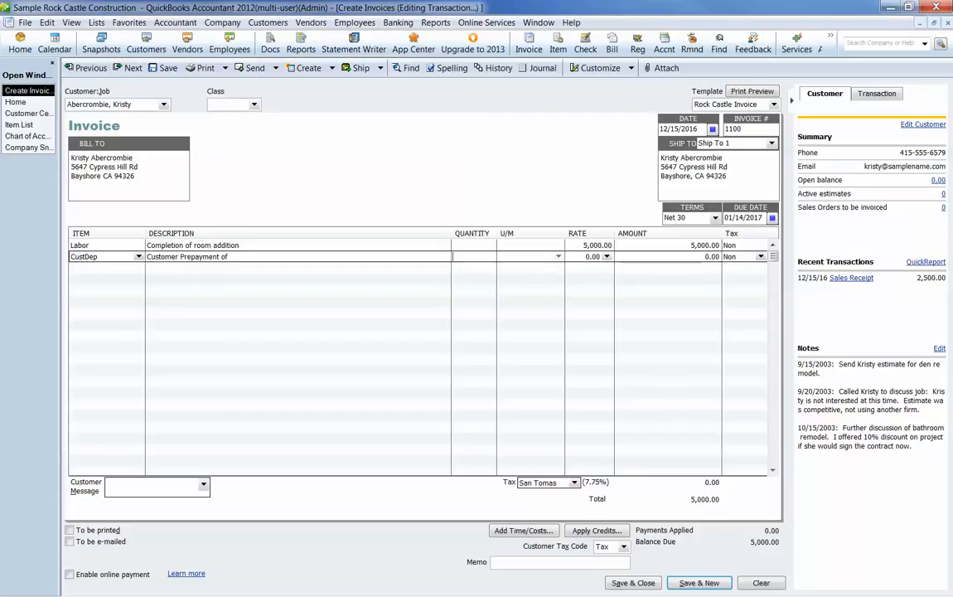
{"action": "key", "text": "Tab"}
{"action": "key", "text": "Tab"}
{"action": "key", "text": "Tab"}
{"action": "key", "text": "Tab"}
{"action": "type", "text": "-2500."}
{"action": "key", "text": "Tab"}
Step: Examine the prepayment entry in the Customer Deposits account register and return to the unsaved invoice's Labor line
{"action": "left_click", "coordinate": [15, 102]}
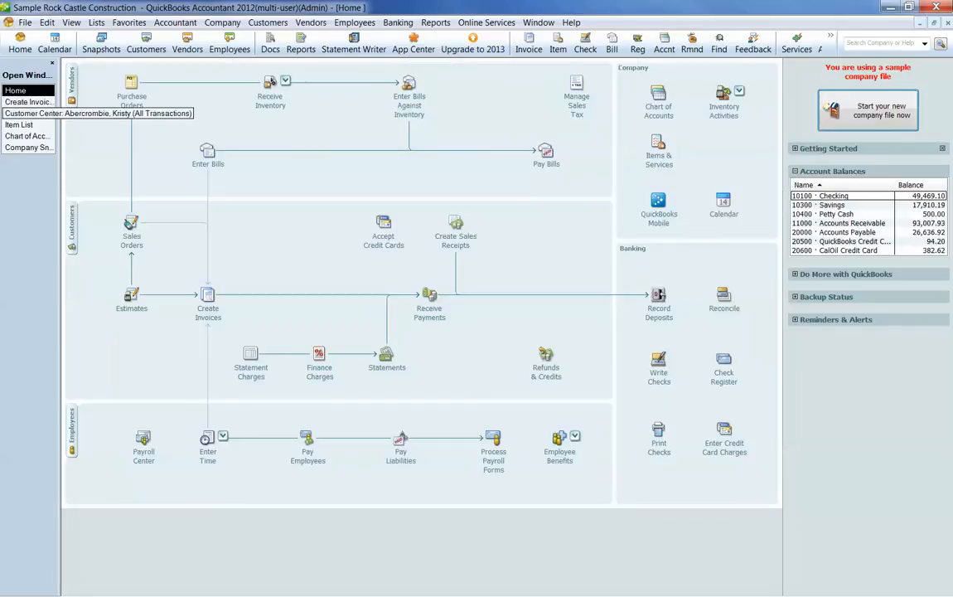
{"action": "left_click", "coordinate": [25, 135]}
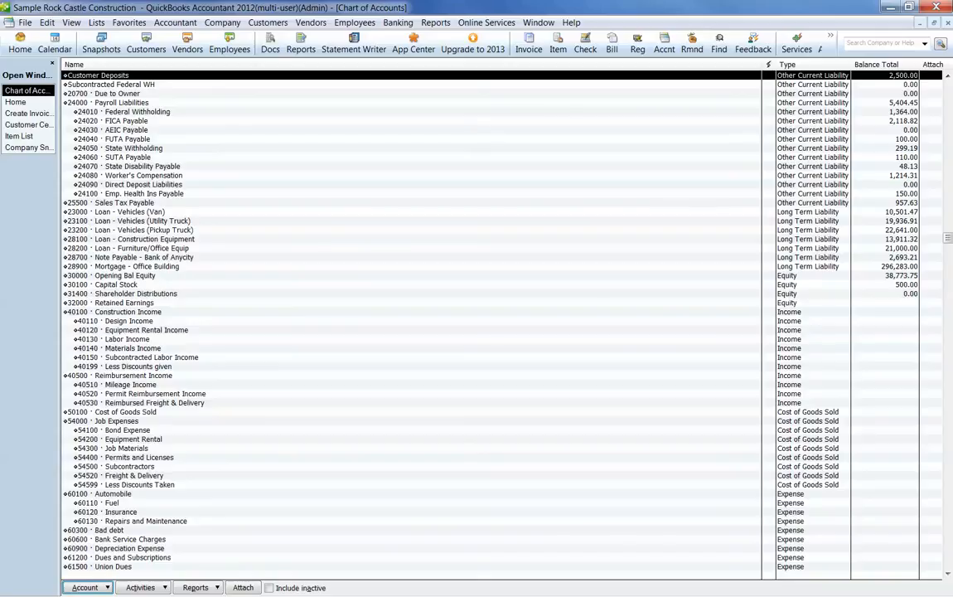
{"action": "double_click", "coordinate": [98, 75]}
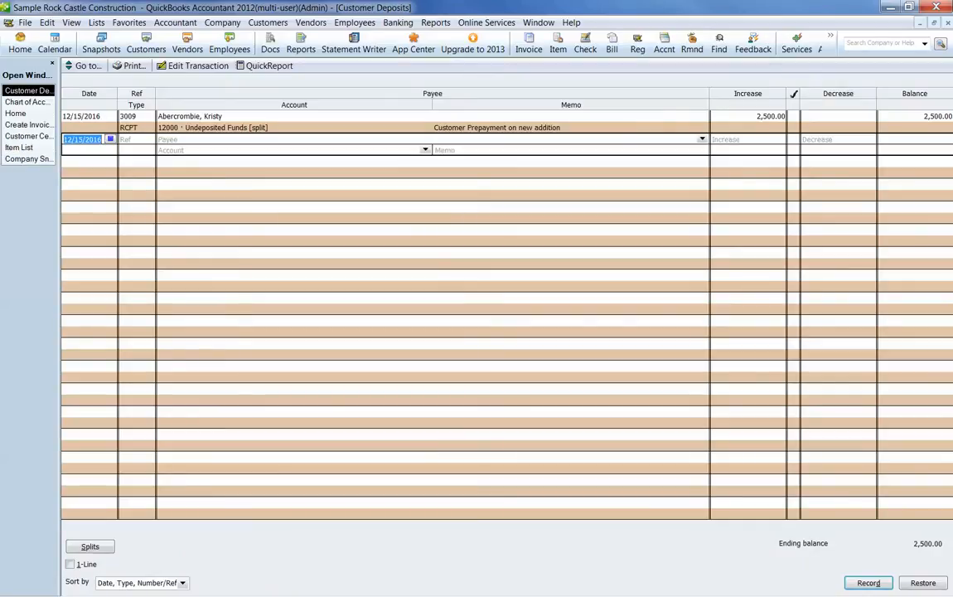
{"action": "left_click", "coordinate": [128, 117]}
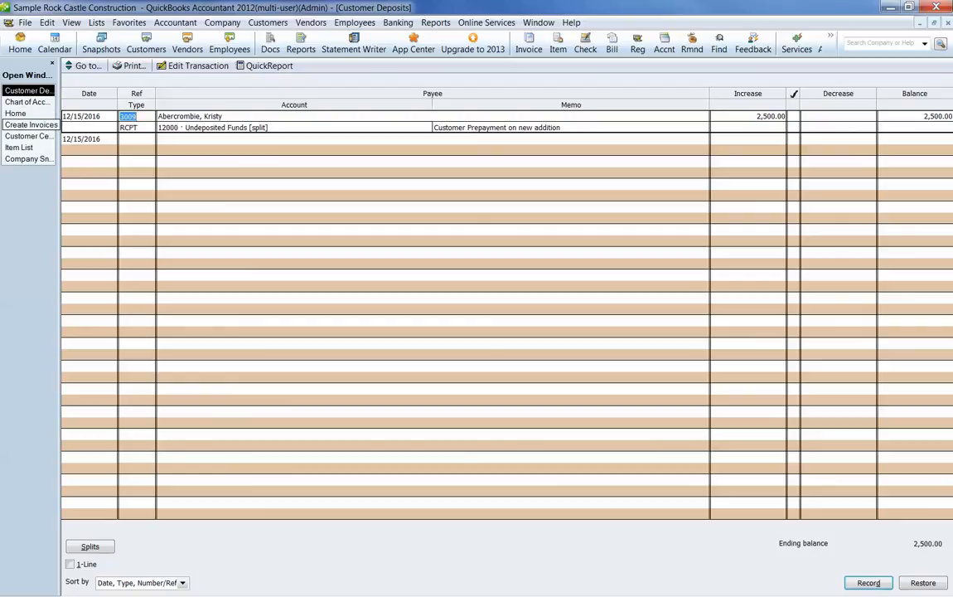
{"action": "left_click", "coordinate": [29, 124]}
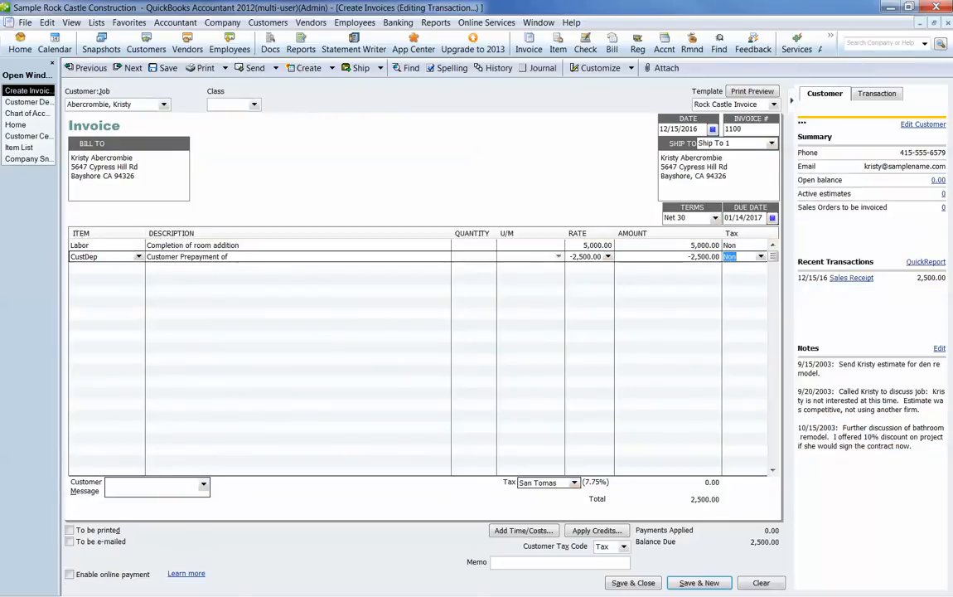
{"action": "left_click", "coordinate": [80, 245]}
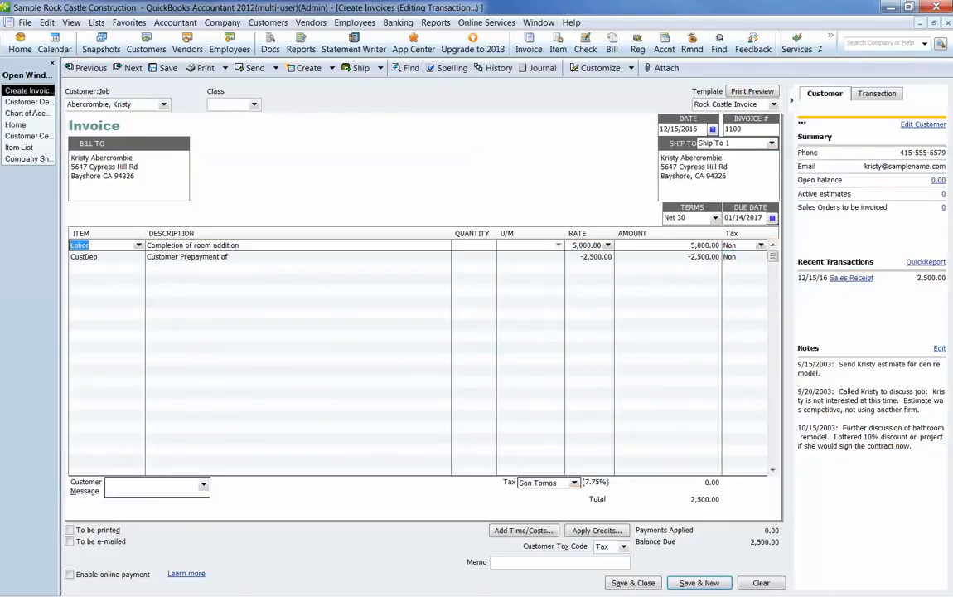
Step: Set the Labor line's rate on the invoice to 6,000
{"action": "key", "text": "Tab"}
{"action": "key", "text": "Tab"}
{"action": "key", "text": "Tab"}
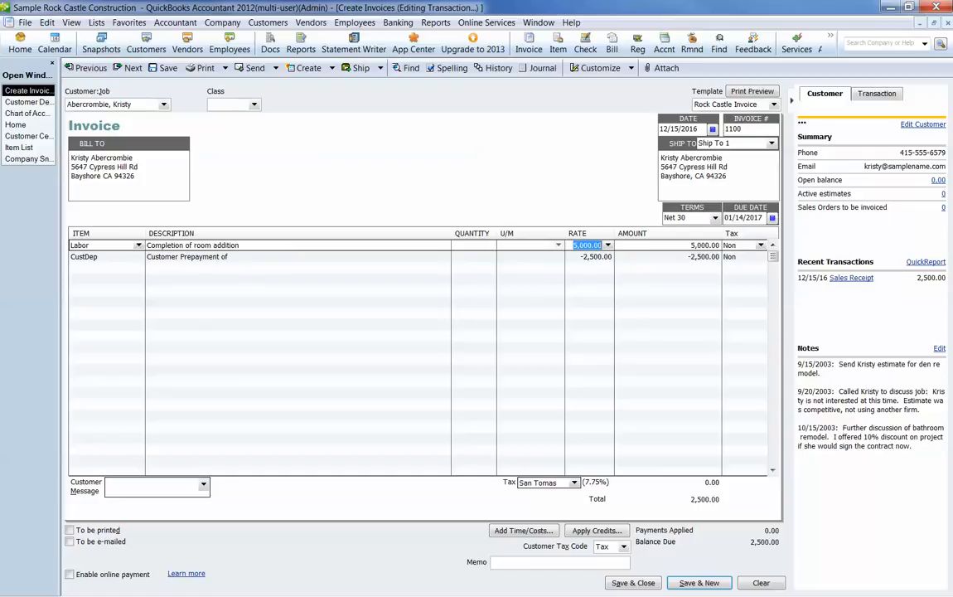
{"action": "type", "text": "6,000"}
{"action": "key", "text": "Tab"}
{"action": "key", "text": "Tab"}
{"action": "key", "text": "Tab"}
{"action": "key", "text": "Tab"}
{"action": "key", "text": "Tab"}
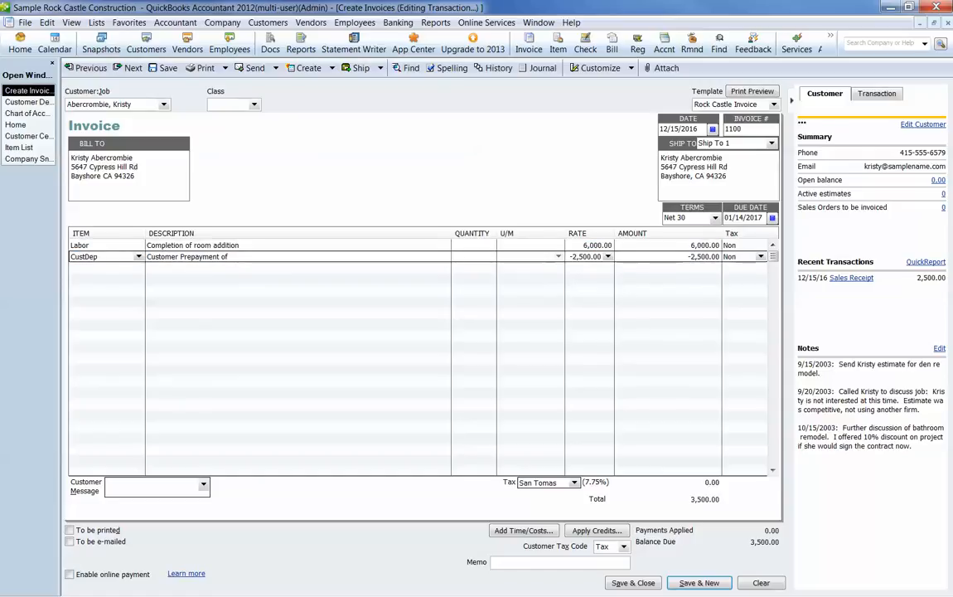
Step: Change the Labor line's tax code to Tax (Taxable Sales)
{"action": "key", "text": "Up"}
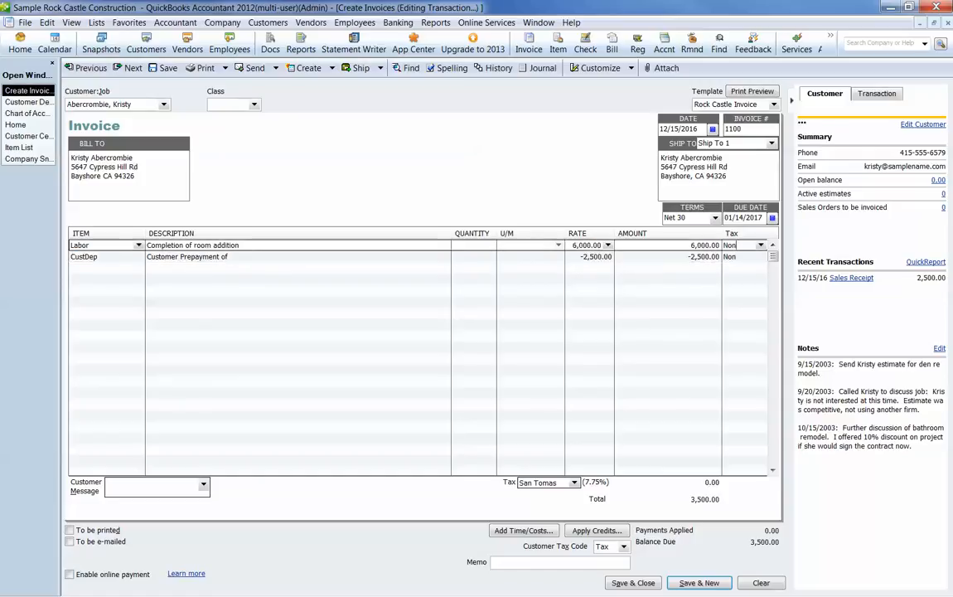
{"action": "left_click", "coordinate": [761, 246]}
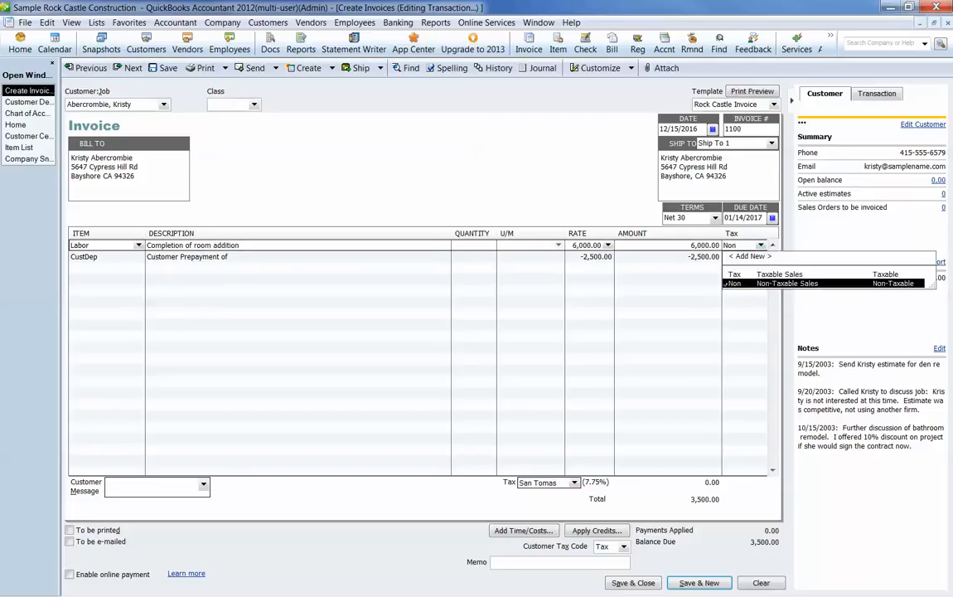
{"action": "left_click", "coordinate": [758, 273]}
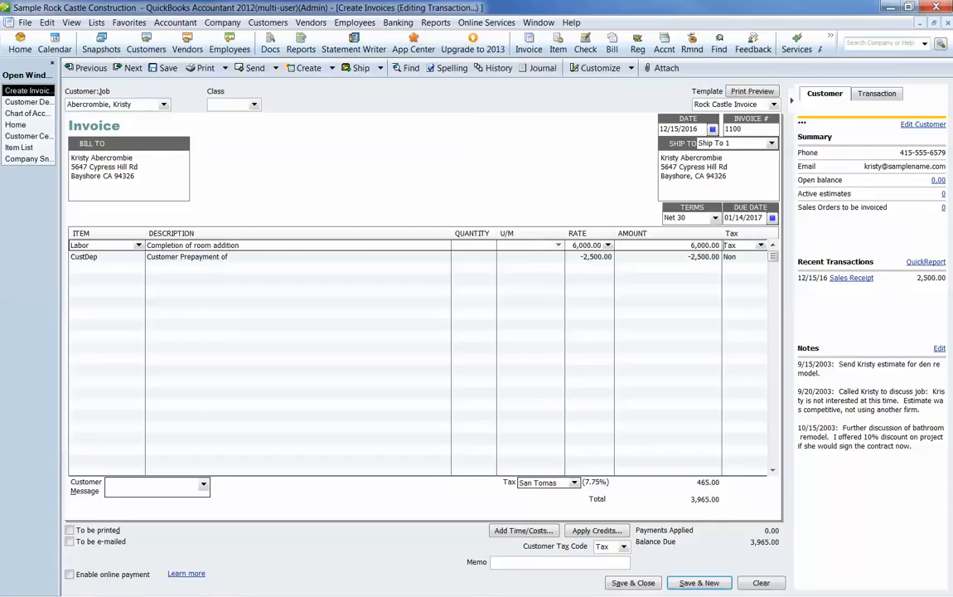
Step: Customize the icon bar by adding the Calculator with the label Calc
{"action": "left_click", "coordinate": [830, 37]}
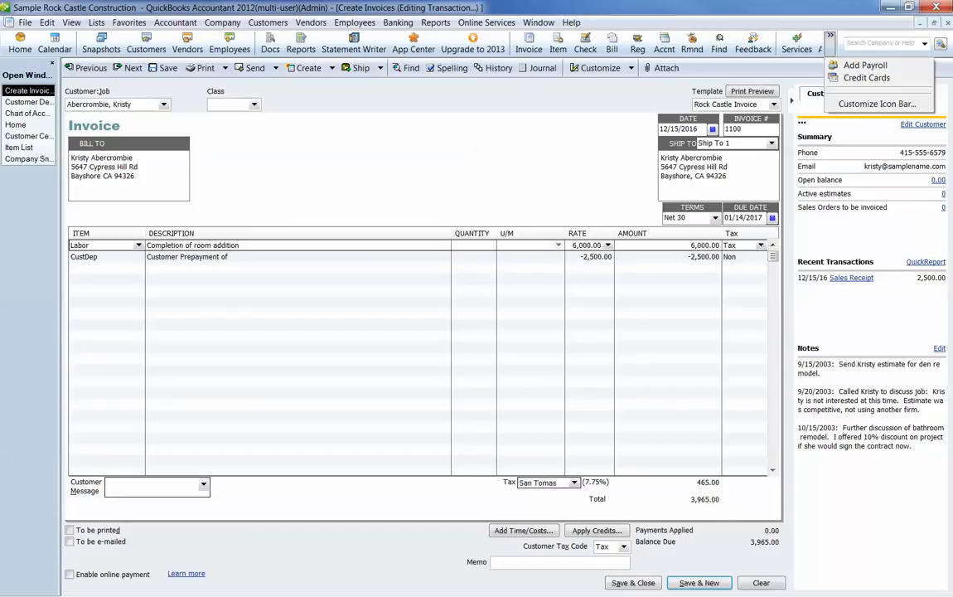
{"action": "left_click", "coordinate": [299, 267]}
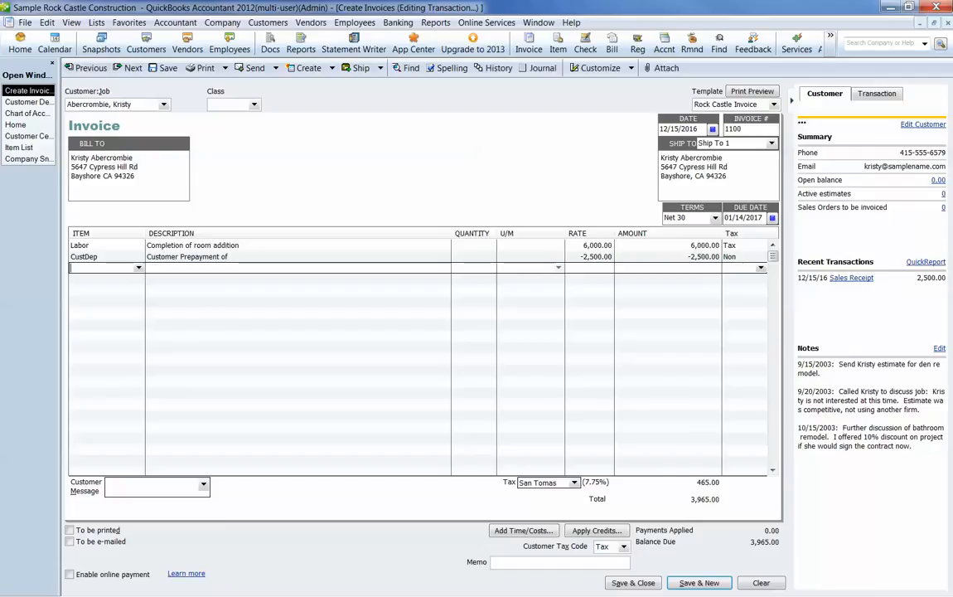
{"action": "left_click", "coordinate": [830, 37]}
{"action": "left_click", "coordinate": [877, 105]}
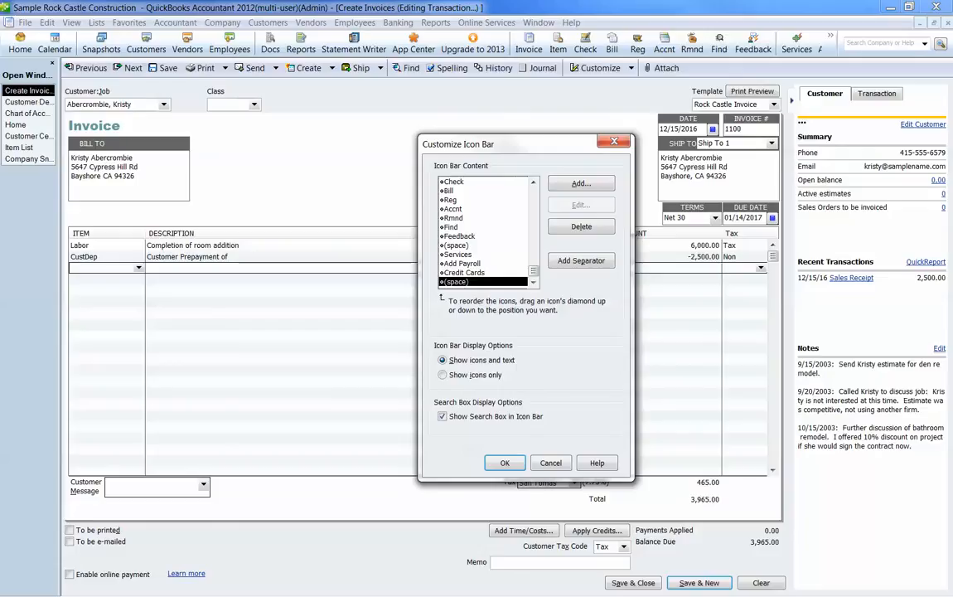
{"action": "left_click", "coordinate": [581, 183]}
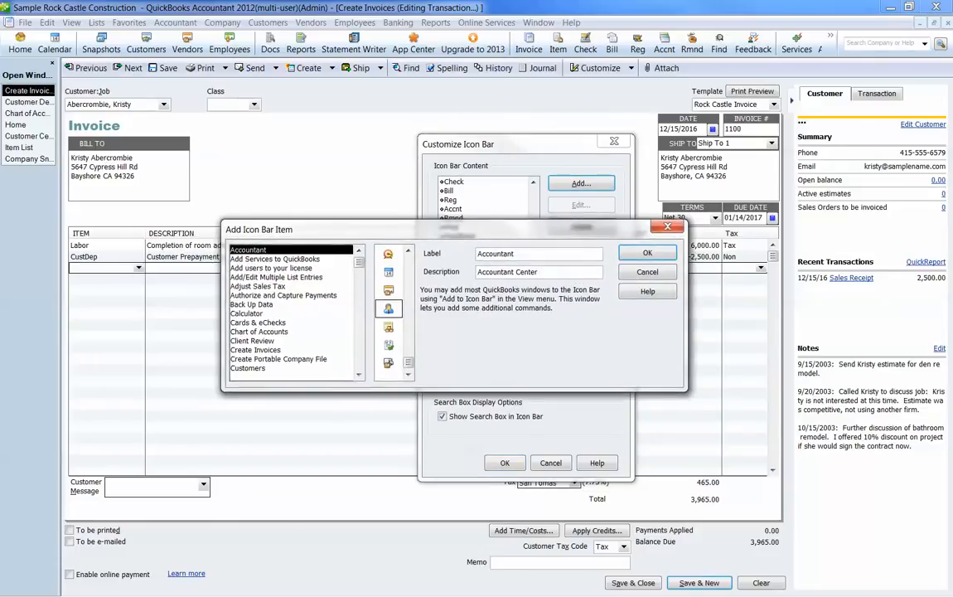
{"action": "left_click", "coordinate": [247, 313]}
{"action": "left_click", "coordinate": [648, 253]}
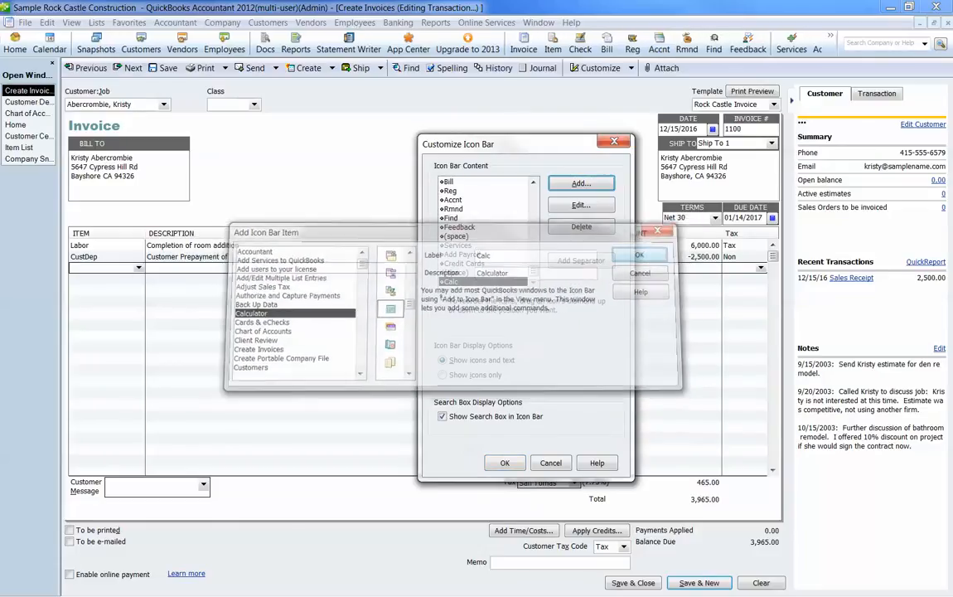
{"action": "key", "text": "Return"}
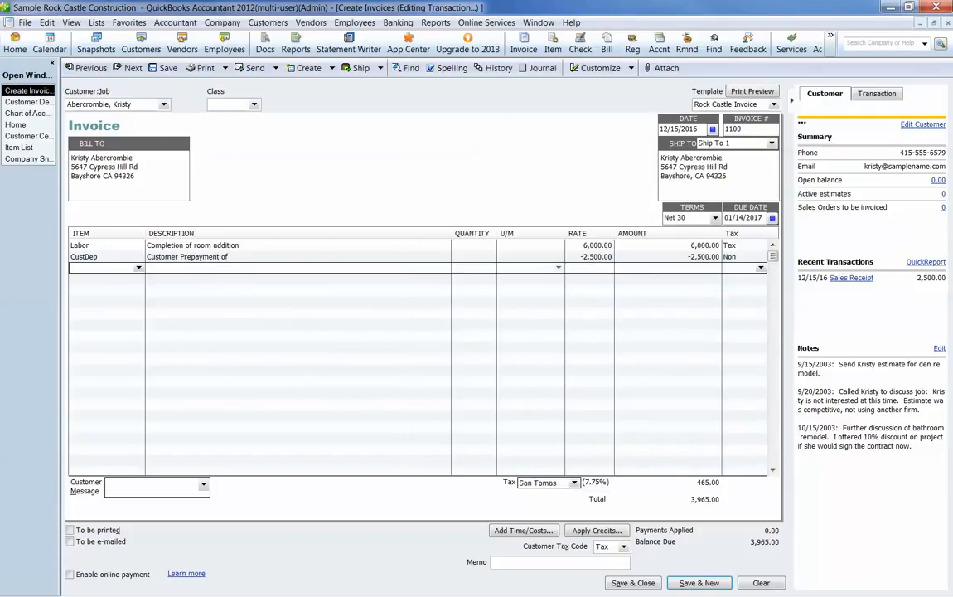
Step: Check the invoice's sales tax by calculating 6000 * 0.0775 in the calculator, and close the calculator
{"action": "left_click", "coordinate": [829, 36]}
{"action": "left_click", "coordinate": [852, 97]}
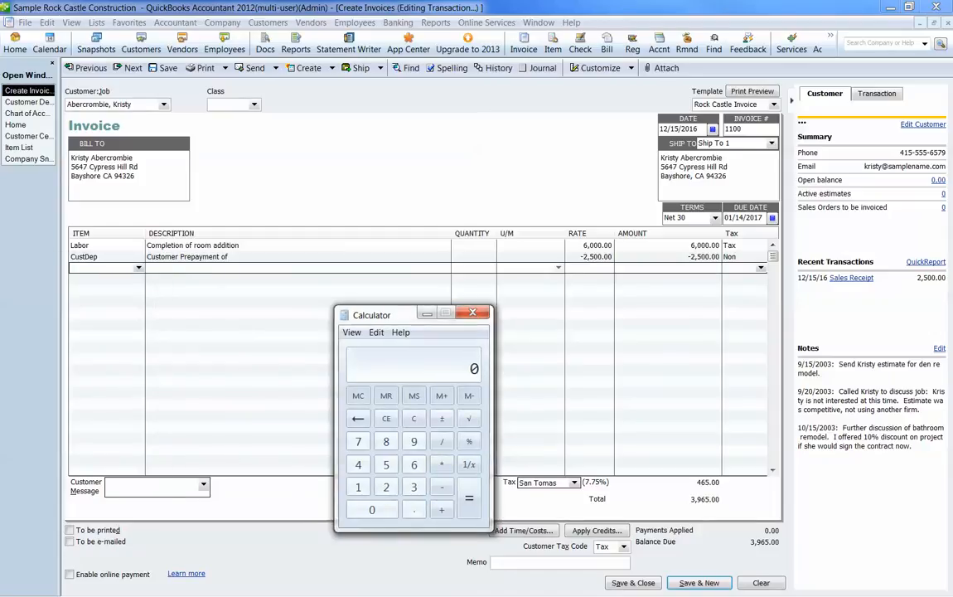
{"action": "type", "text": "6000 * 0"}
{"action": "type", "text": ".0775"}
{"action": "key", "text": "Return"}
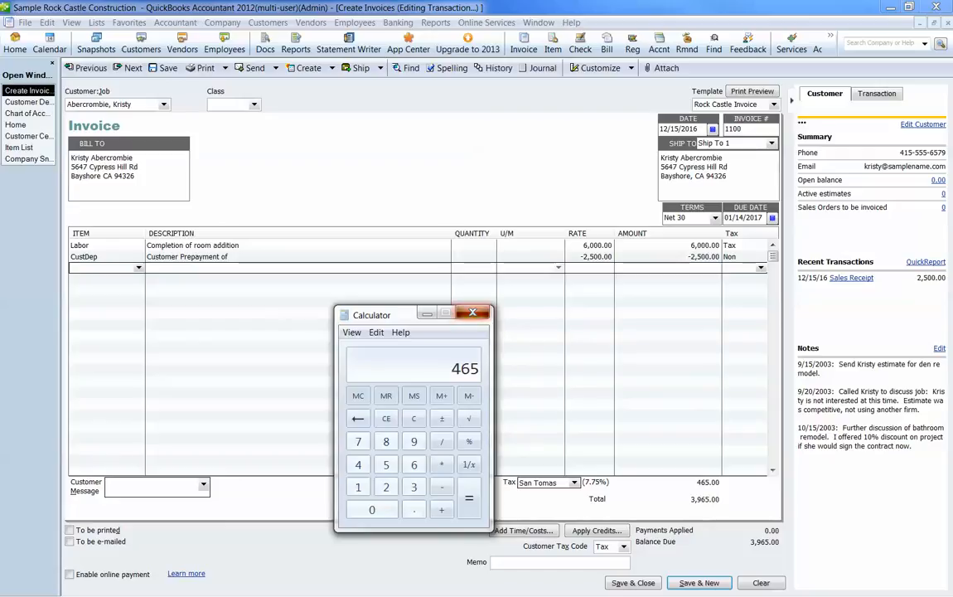
{"action": "left_click", "coordinate": [472, 313]}
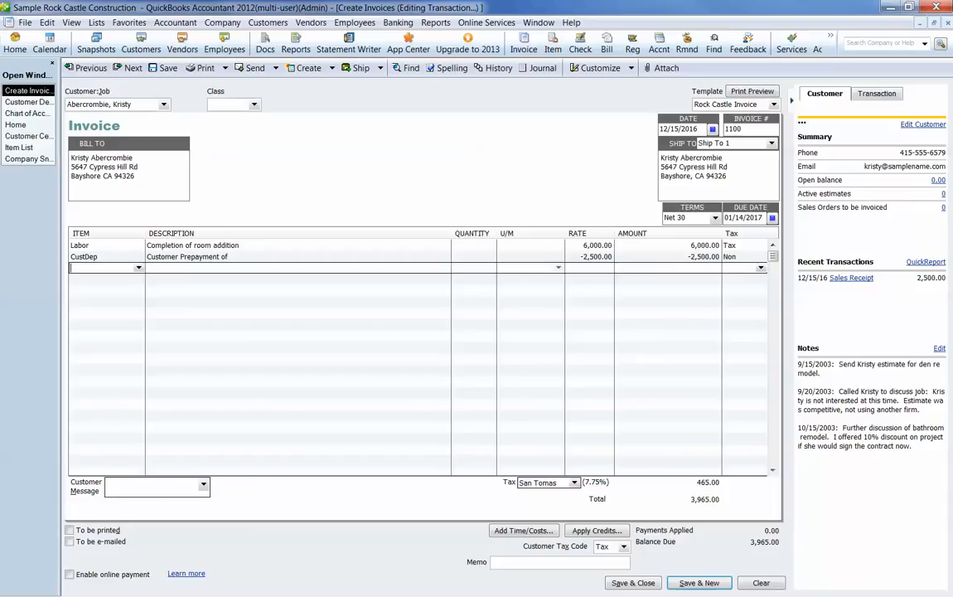
Step: Save and close the invoice, and review its prepayment entry in the Customer Deposits account register
{"action": "left_click", "coordinate": [698, 257]}
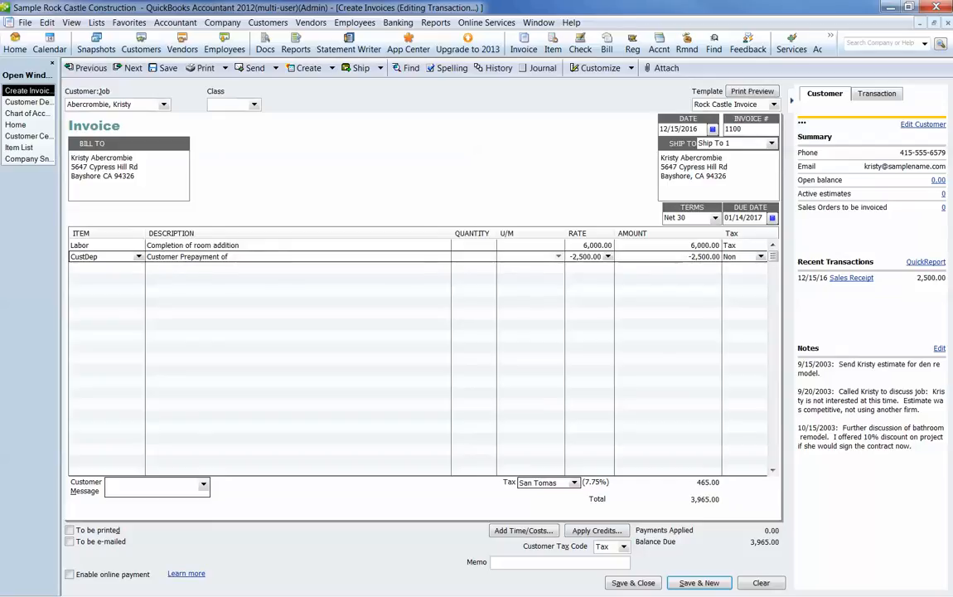
{"action": "left_click", "coordinate": [633, 583]}
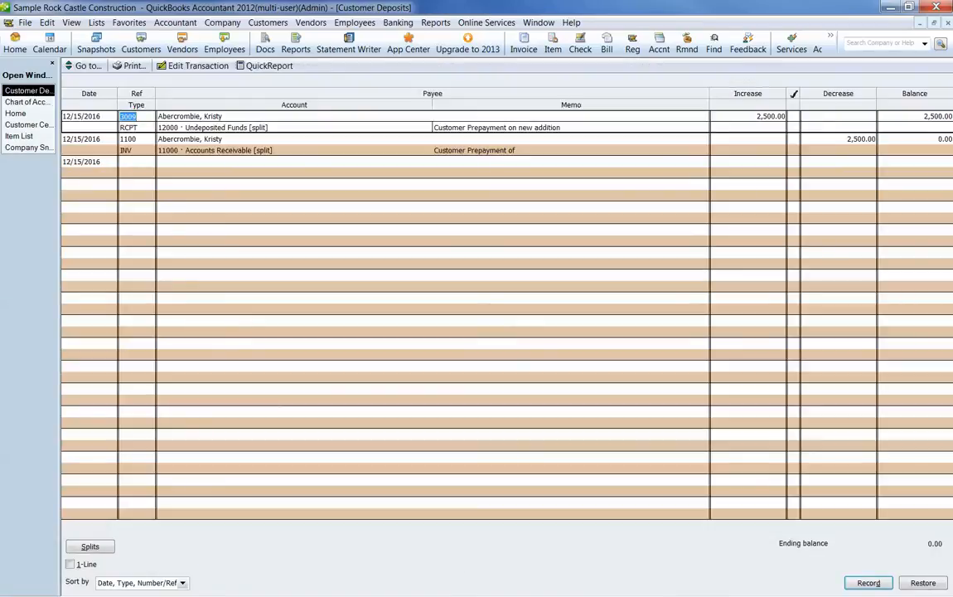
{"action": "left_click", "coordinate": [129, 139]}
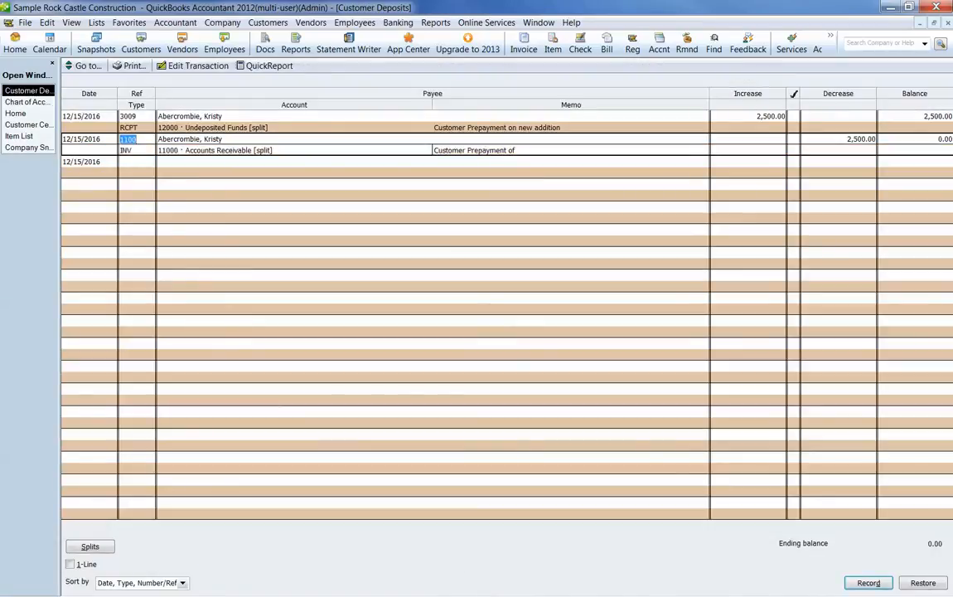
{"action": "key", "text": "Escape"}
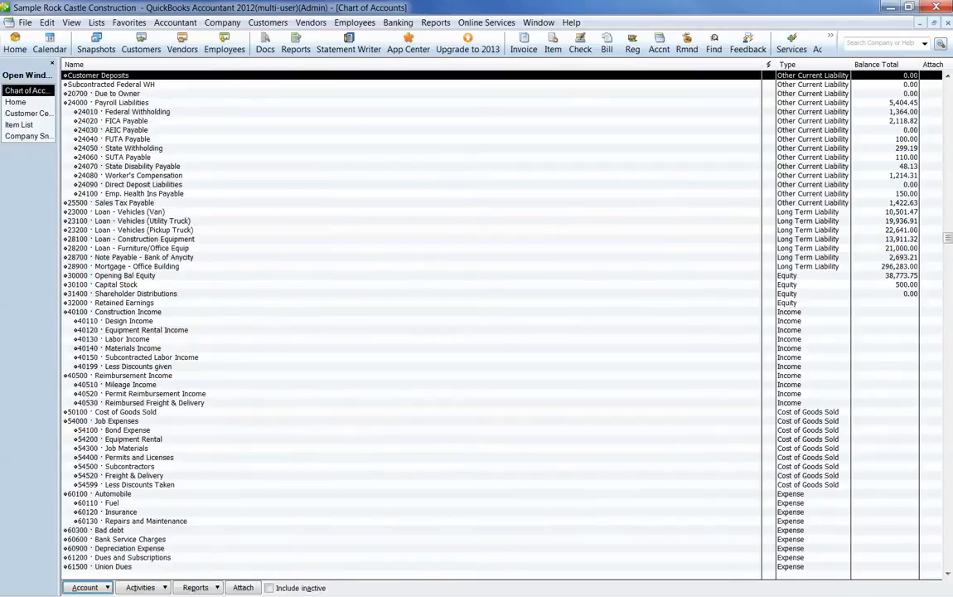
{"action": "key", "text": "ctrl+r"}
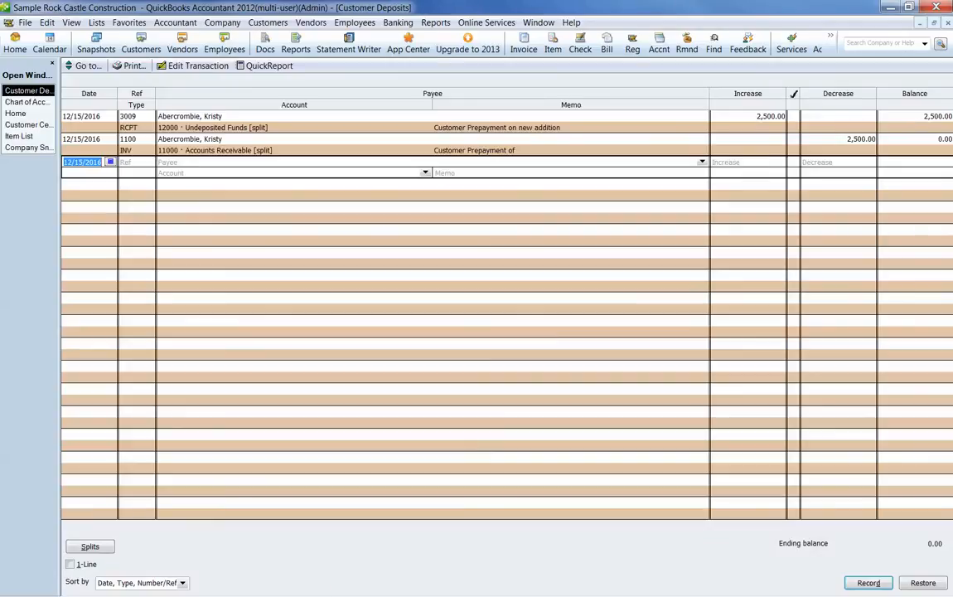
{"action": "left_click", "coordinate": [128, 139]}
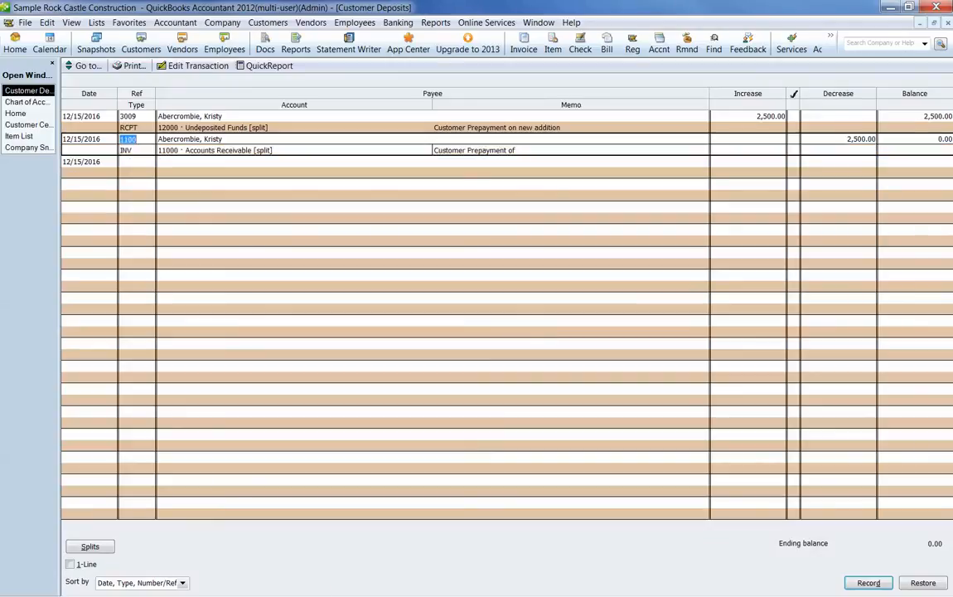
{"action": "key", "text": "Escape"}
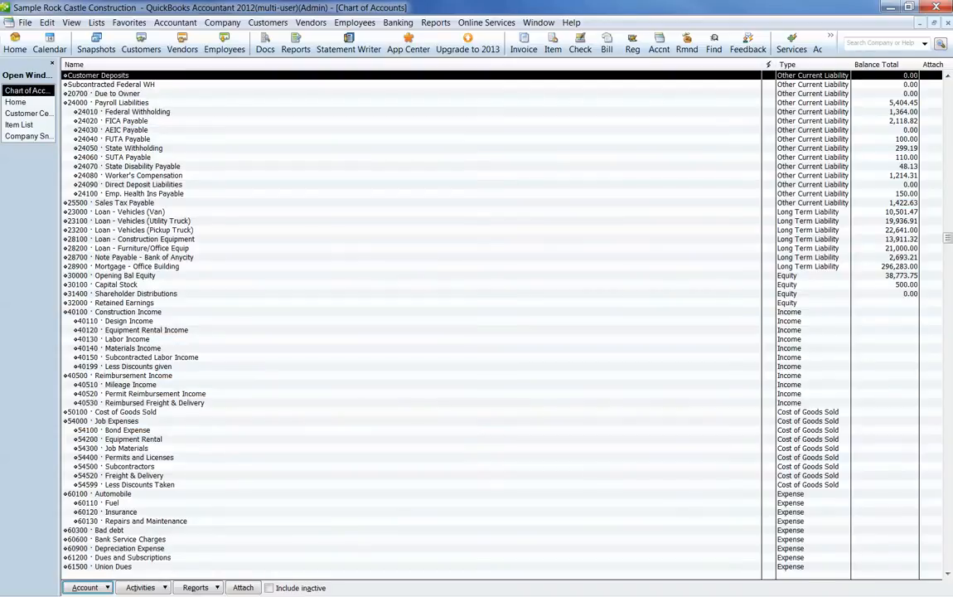
{"action": "key", "text": "Escape"}
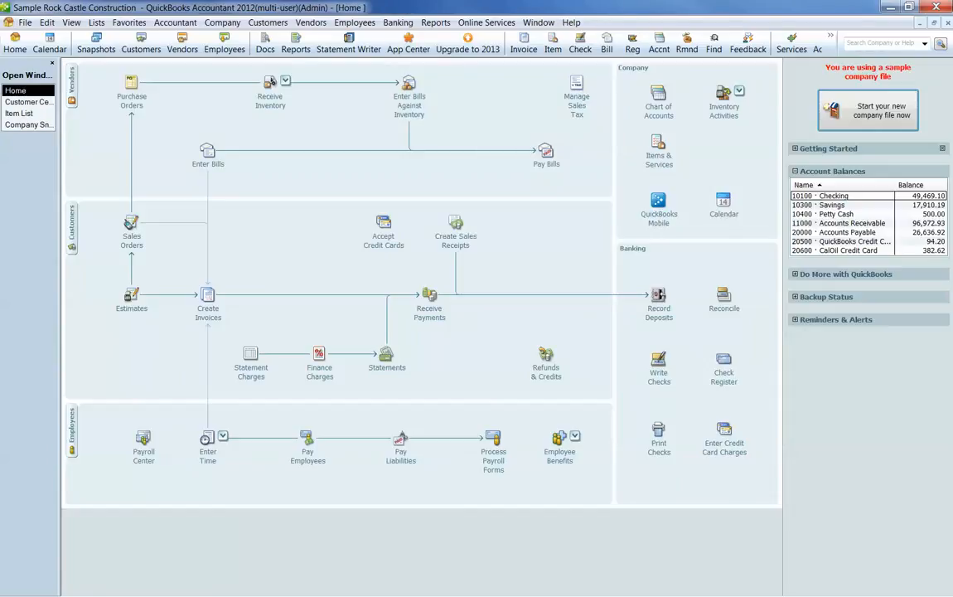
Step: Review the saved invoice and the prepayment sales receipt in the customer's transaction list in the Customer Center
{"action": "left_click", "coordinate": [27, 101]}
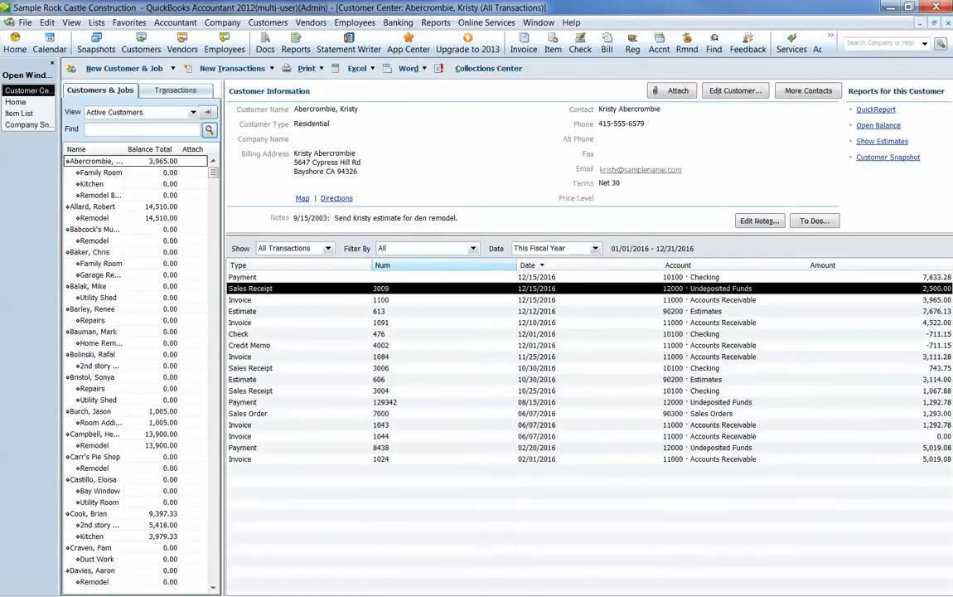
{"action": "left_click", "coordinate": [382, 300]}
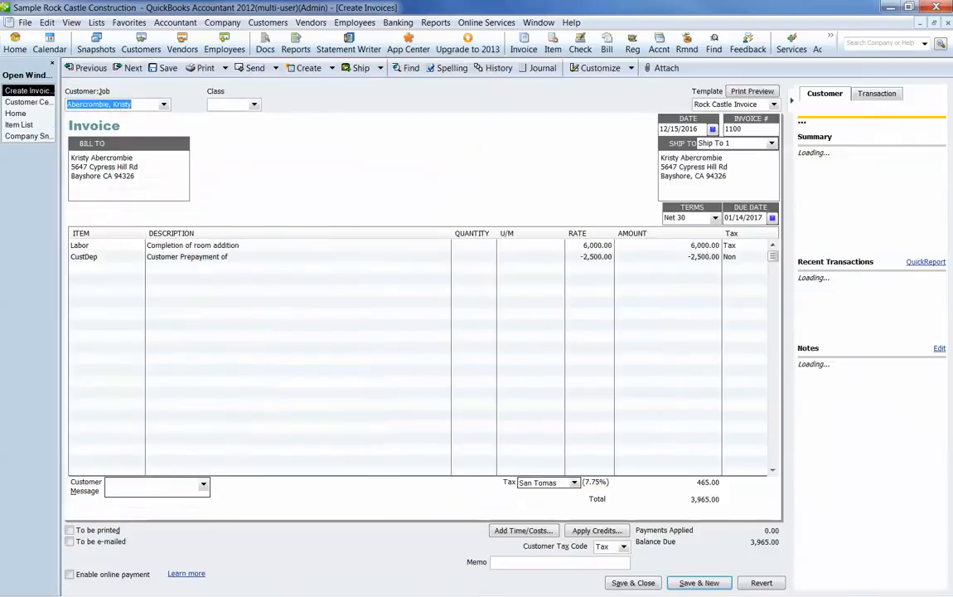
{"action": "key", "text": "Escape"}
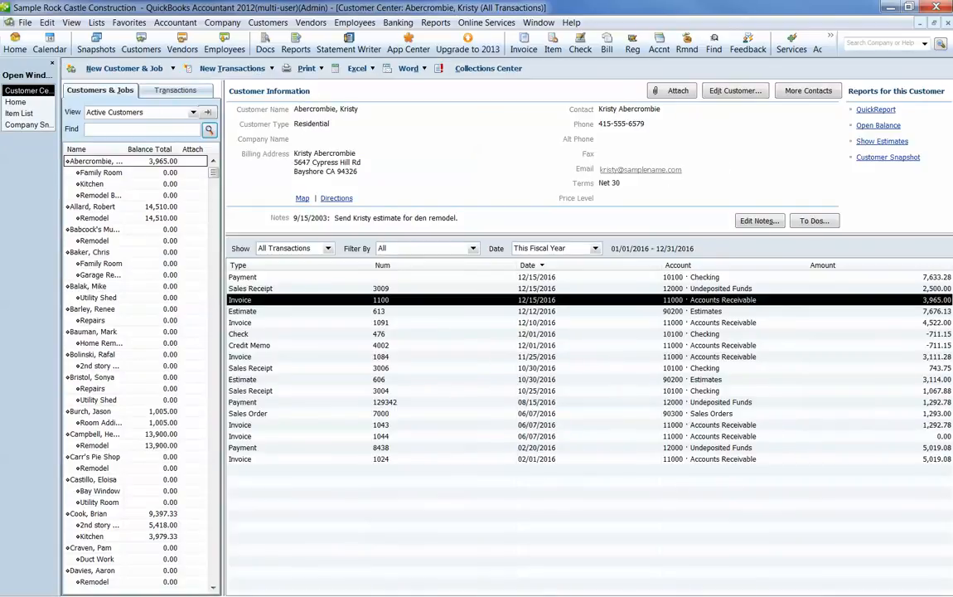
{"action": "left_click", "coordinate": [382, 289]}
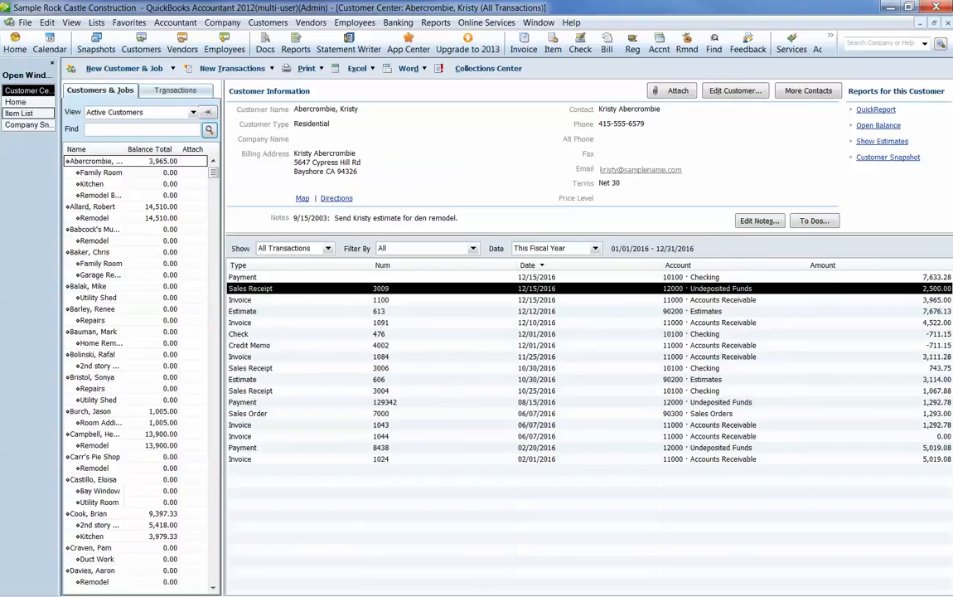
Step: Start a customer payment from the invoiced customer with an amount of 3,965.00, applied to the open invoice
{"action": "left_click", "coordinate": [16, 102]}
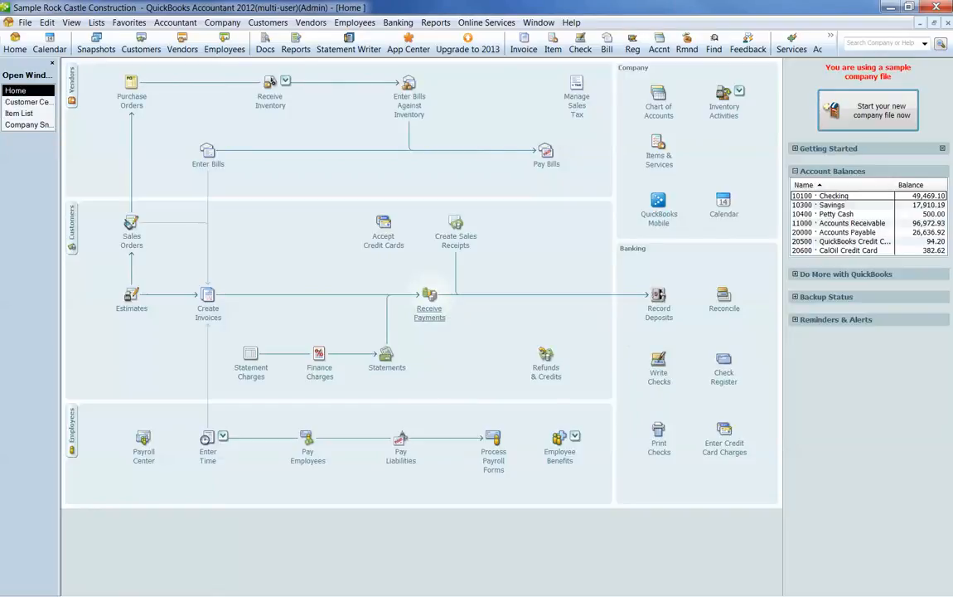
{"action": "left_click", "coordinate": [430, 297]}
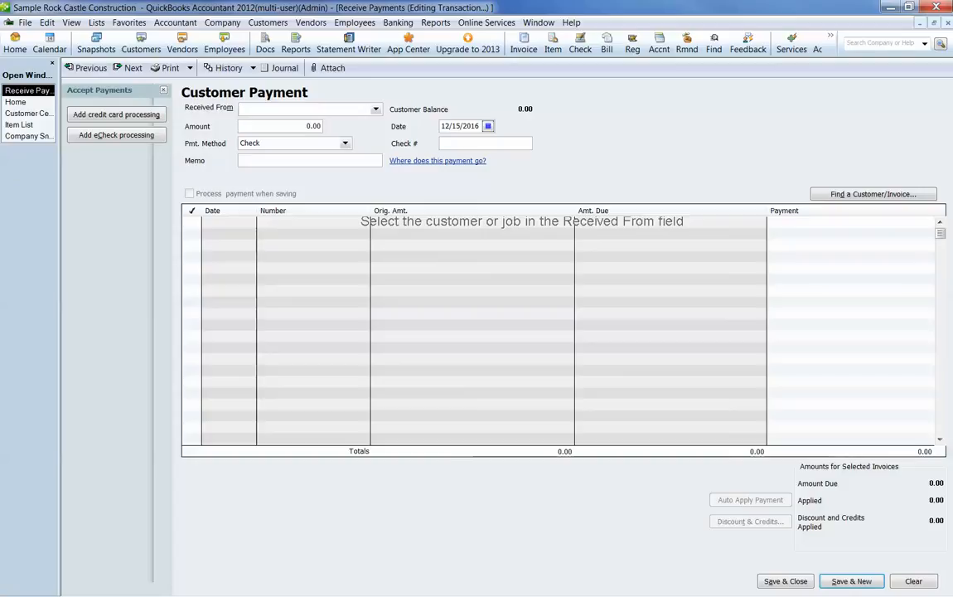
{"action": "type", "text": "Abercrombie, Kristy"}
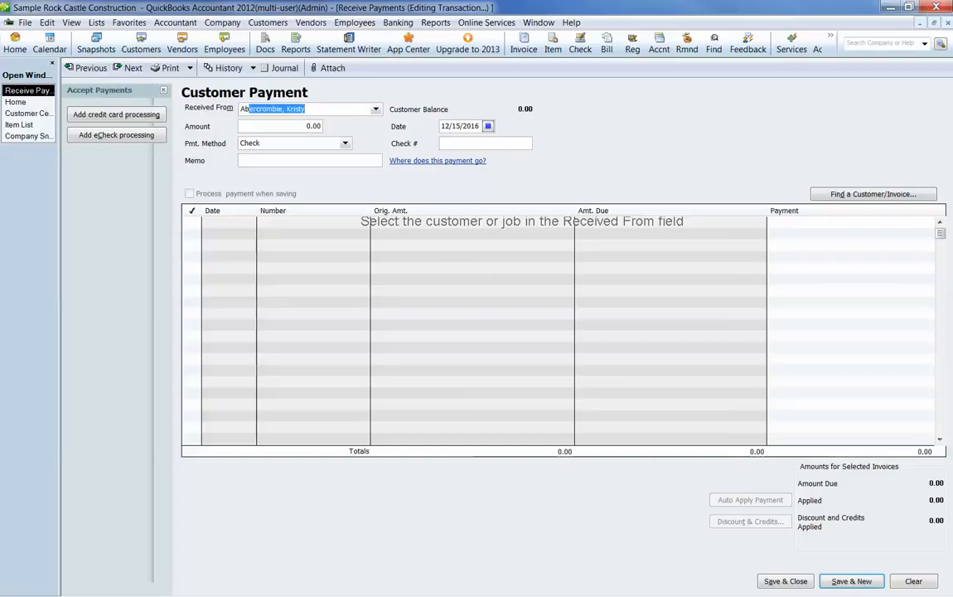
{"action": "key", "text": "Tab"}
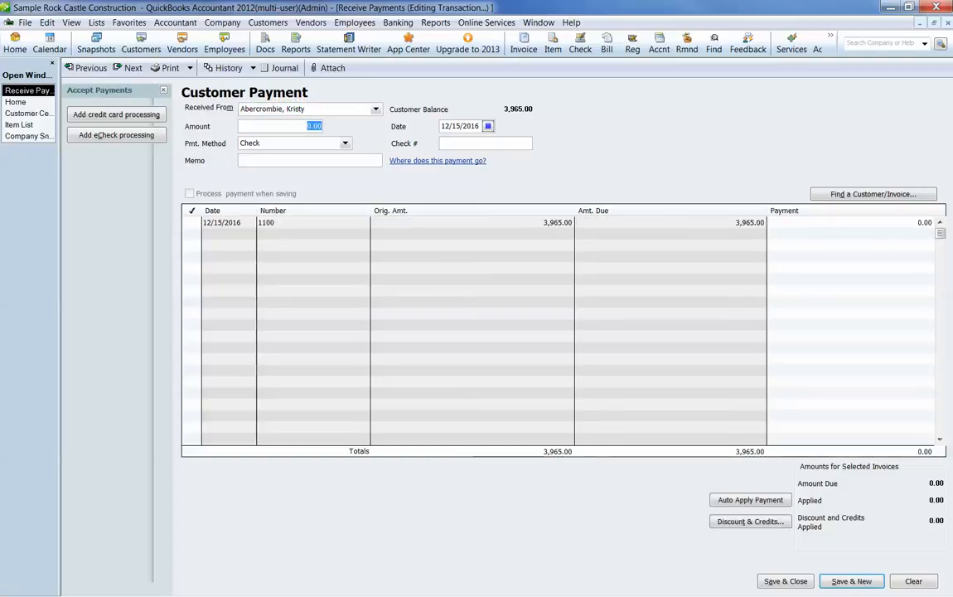
{"action": "type", "text": "3965."}
{"action": "key", "text": "Tab"}
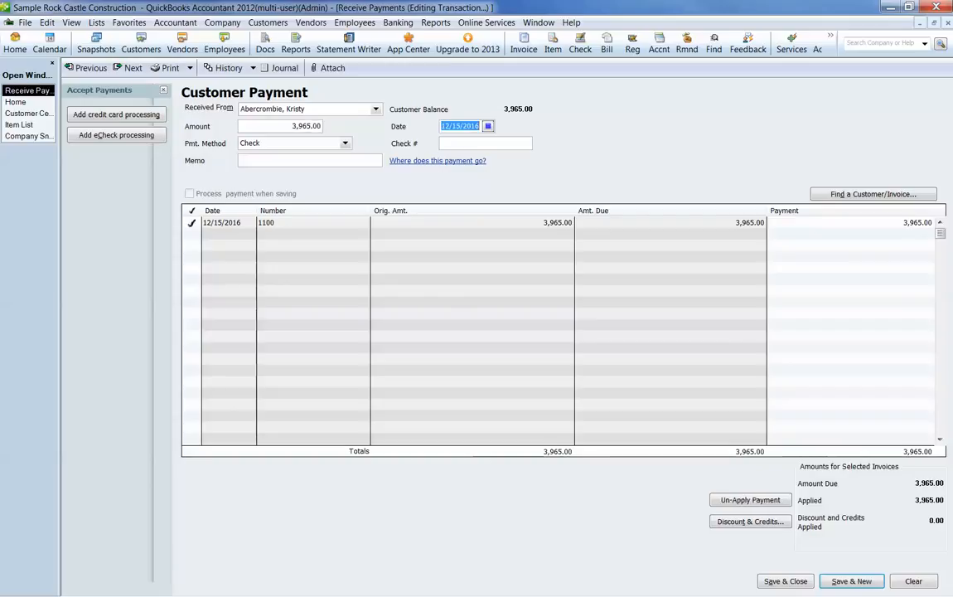
Step: Enter check number 3336 on the customer payment, save it and close the payment form
{"action": "key", "text": "Tab"}
{"action": "type", "text": "3336"}
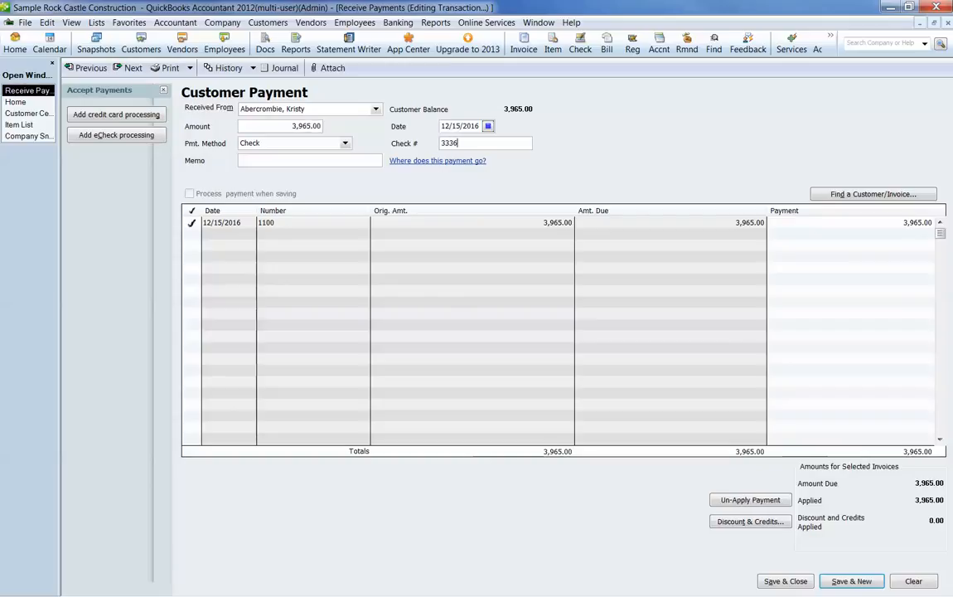
{"action": "key", "text": "Return"}
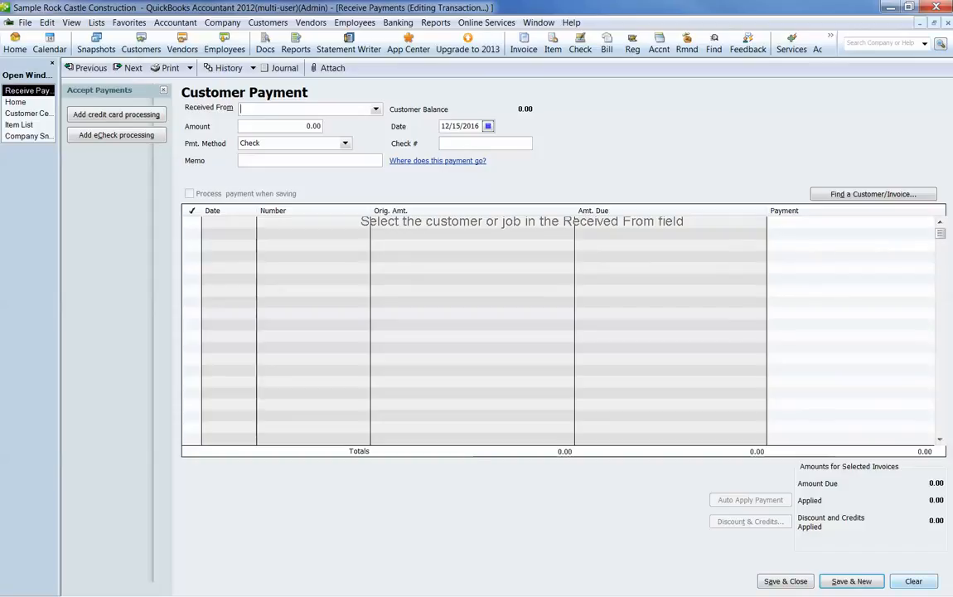
{"action": "key", "text": "Escape"}
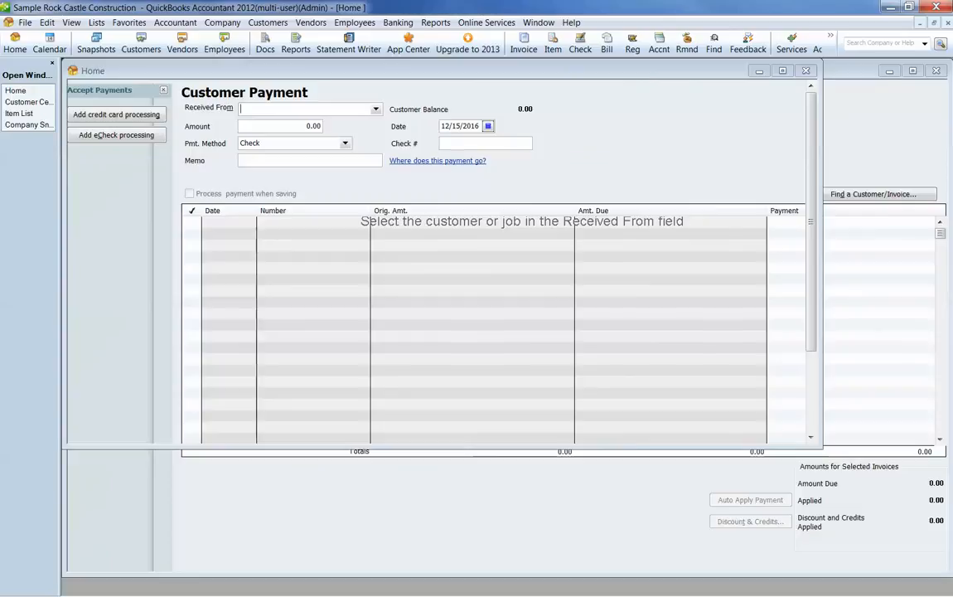
Step: Deposit the 3,965.00 payment with check number 3336 into the Checking account, then save and close the deposit
{"action": "left_click", "coordinate": [658, 299]}
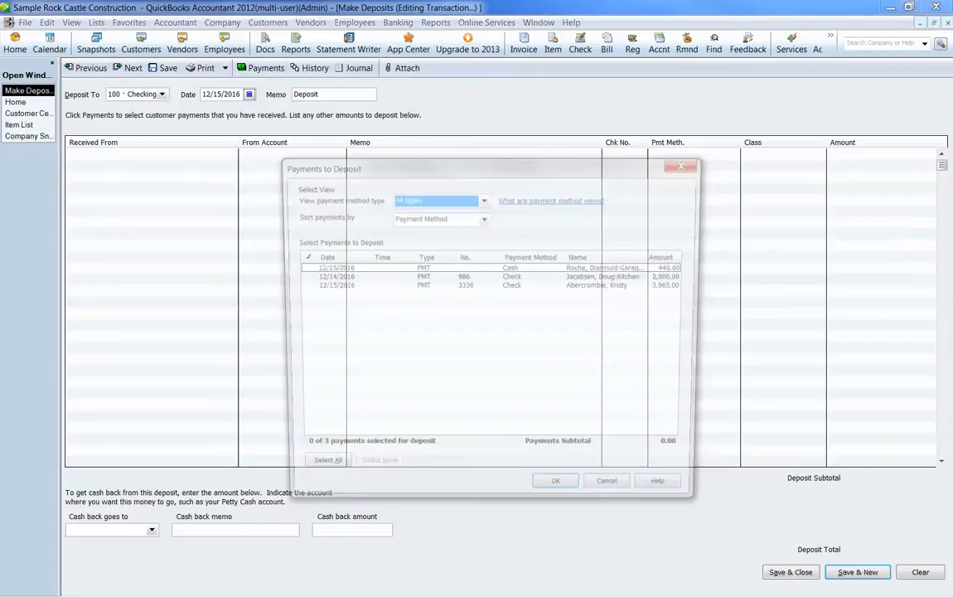
{"action": "left_click", "coordinate": [300, 286]}
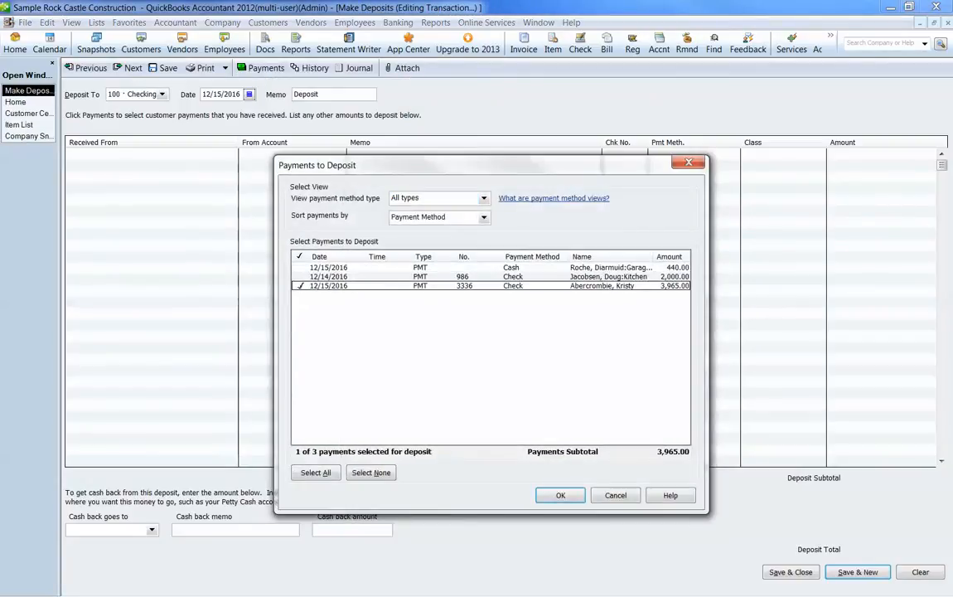
{"action": "left_click", "coordinate": [561, 495]}
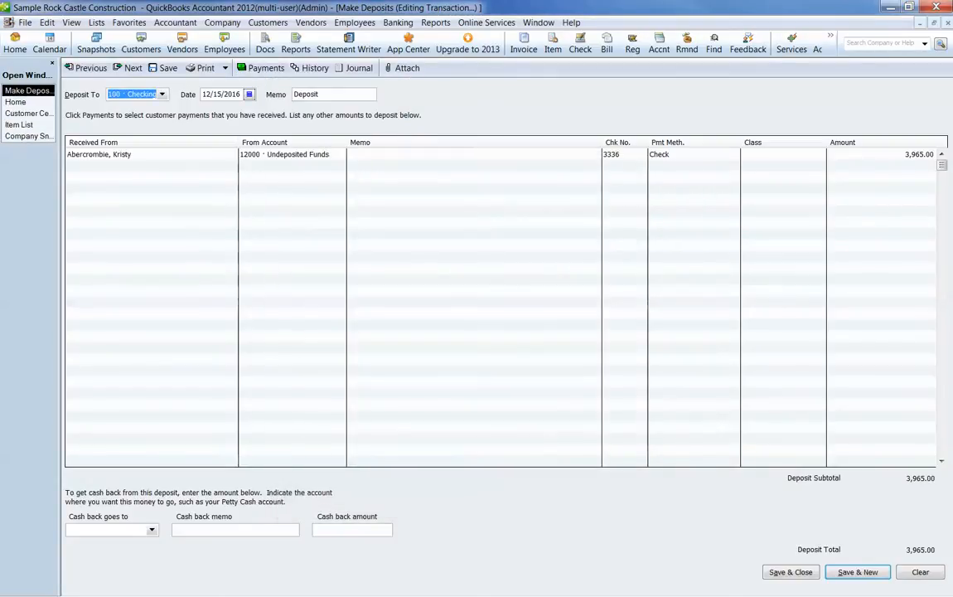
{"action": "left_click", "coordinate": [790, 572]}
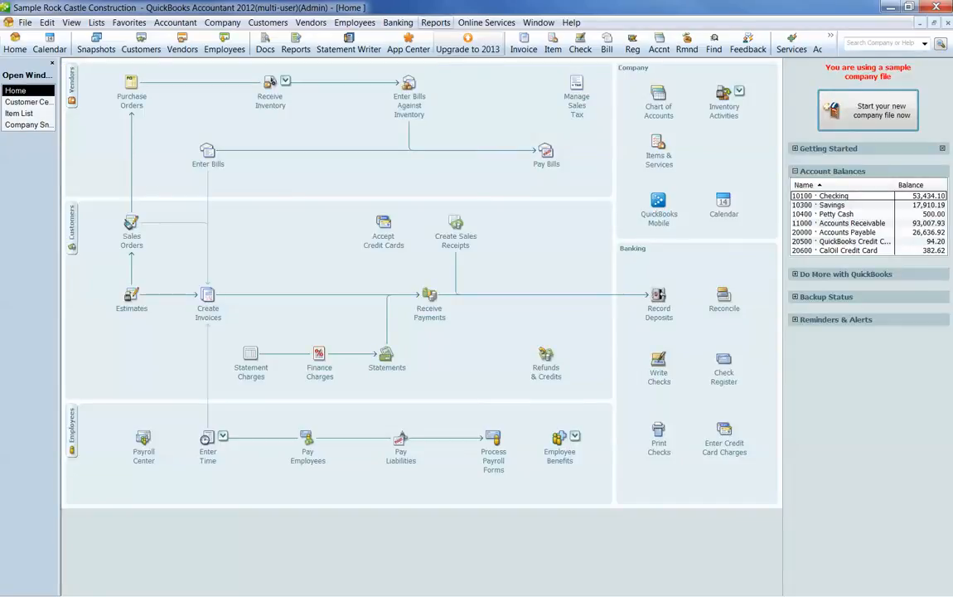
Step: Review the customers' outstanding receivables in the A/R Aging Summary report, and close the report
{"action": "left_click", "coordinate": [436, 23]}
{"action": "mouse_move", "coordinate": [489, 111]}
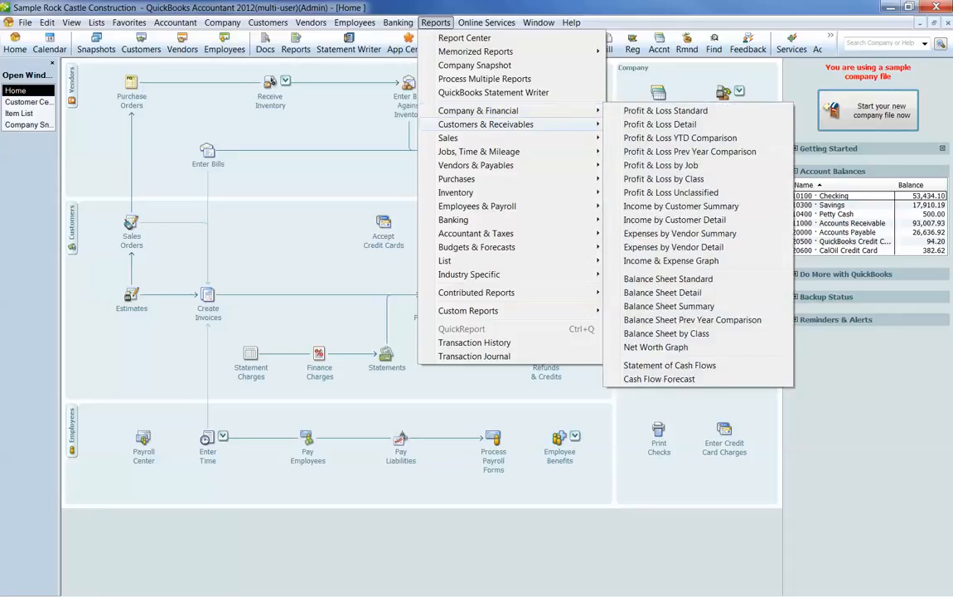
{"action": "left_click", "coordinate": [662, 124]}
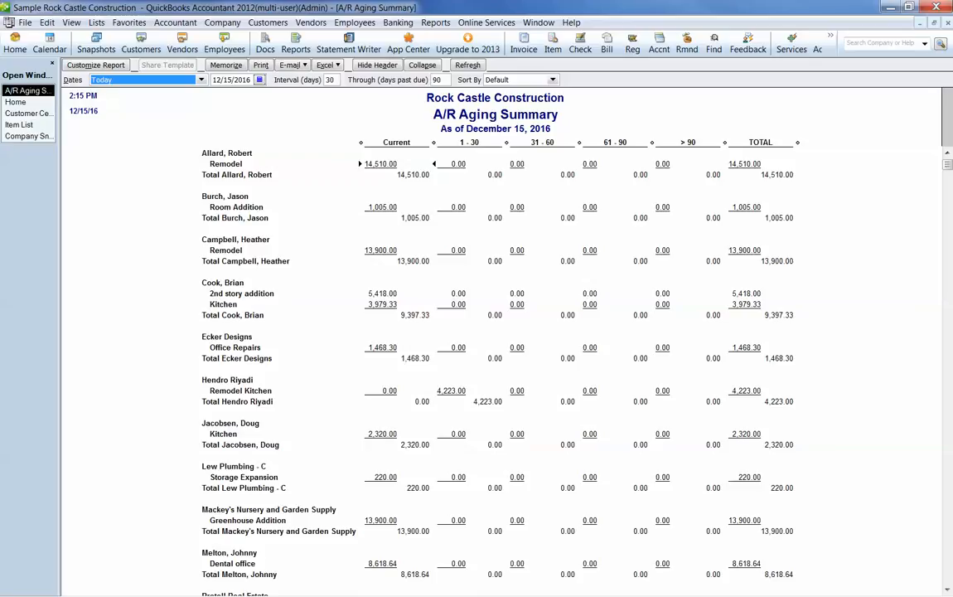
{"action": "key", "text": "Escape"}
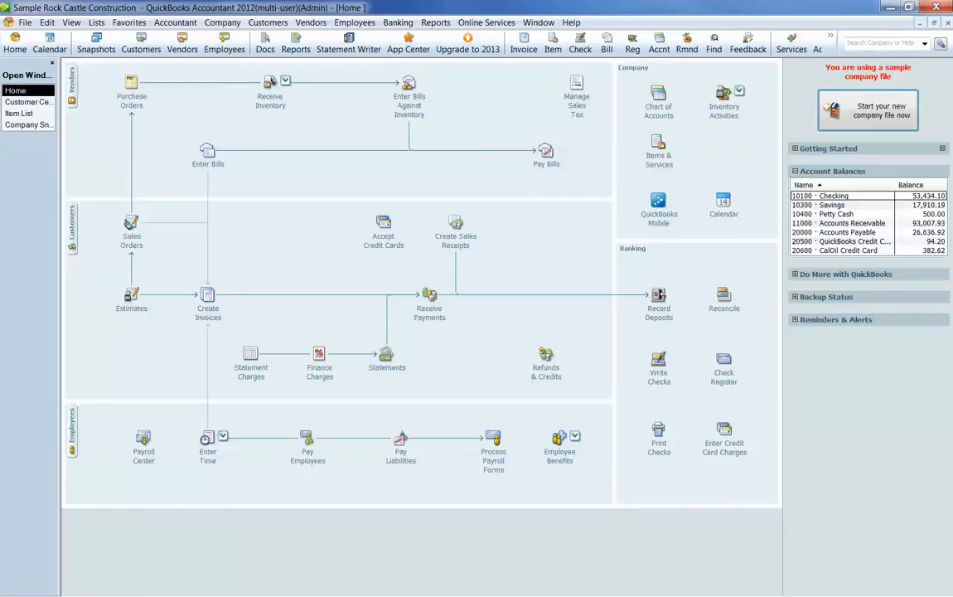